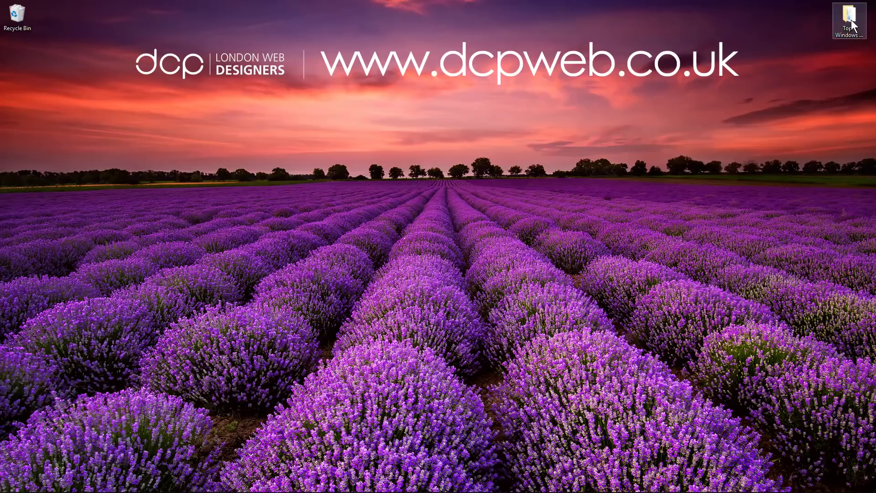
- Open the Top 5 Windows 10 short cuts - Part 1 folder, move it lower, and briefly show the keyboard photo
double_click(849, 18)
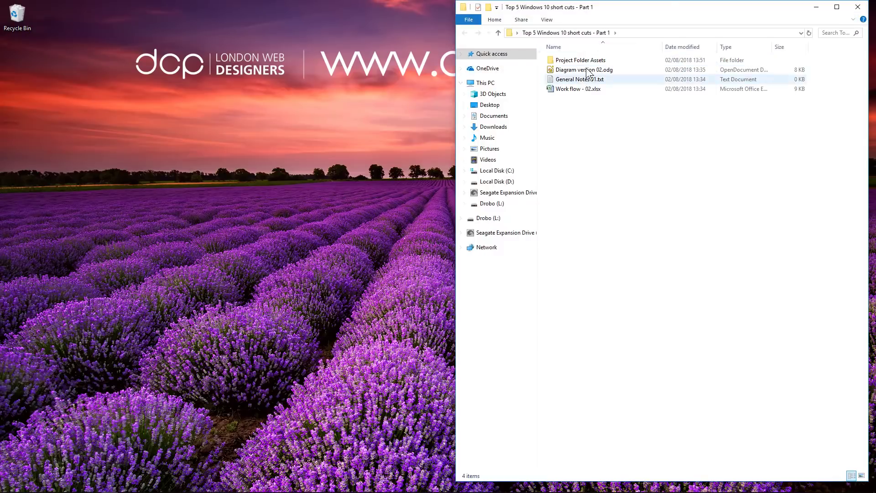
left_click_drag(594, 3, 612, 73)
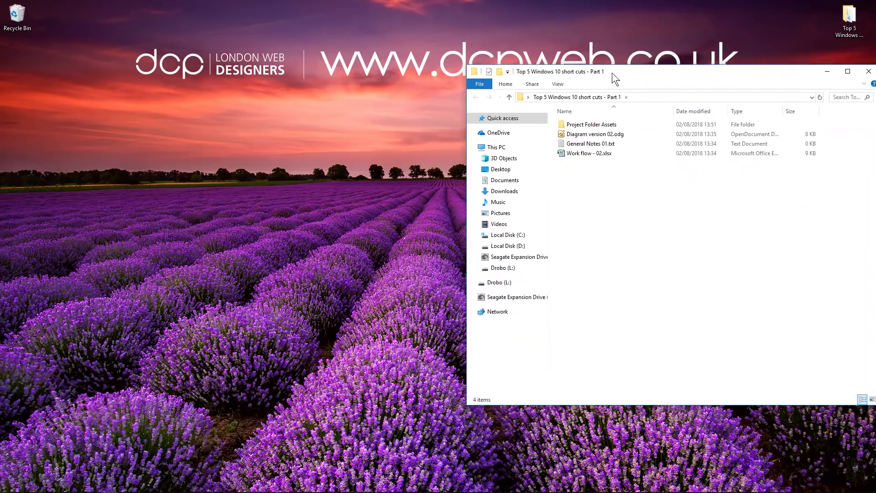
left_click(346, 486)
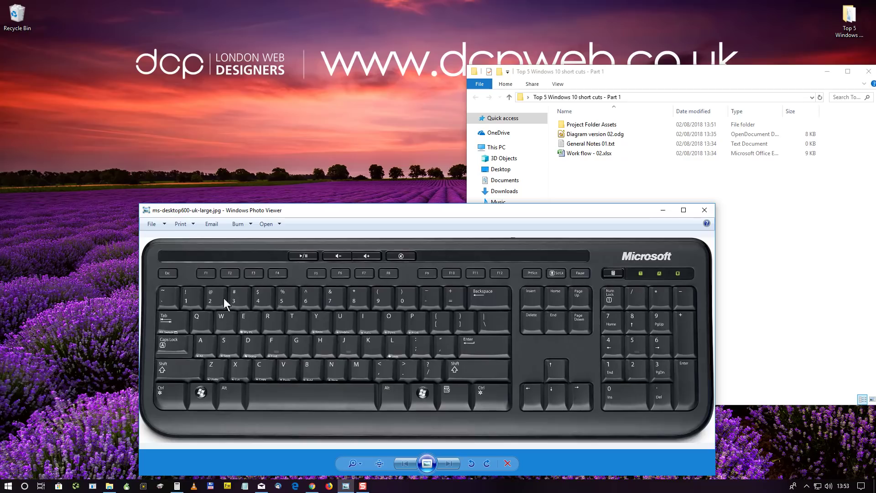
scroll(248, 273, "up", 3)
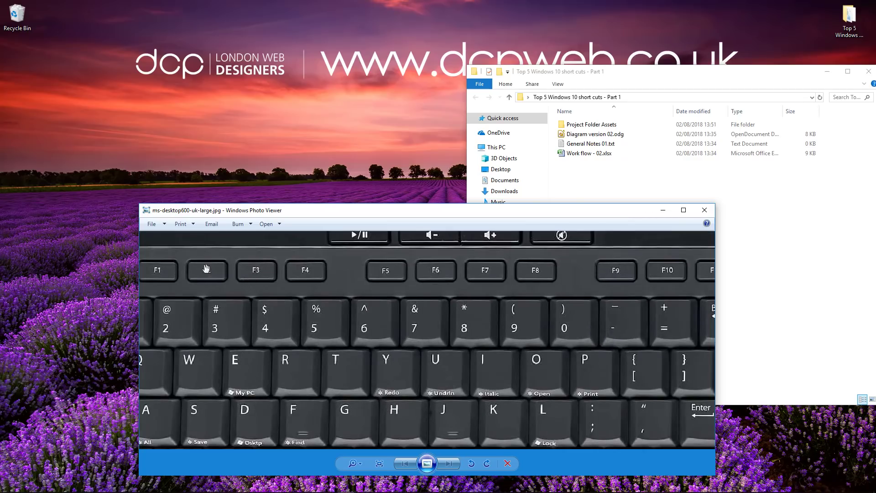
left_click_drag(205, 271, 294, 269)
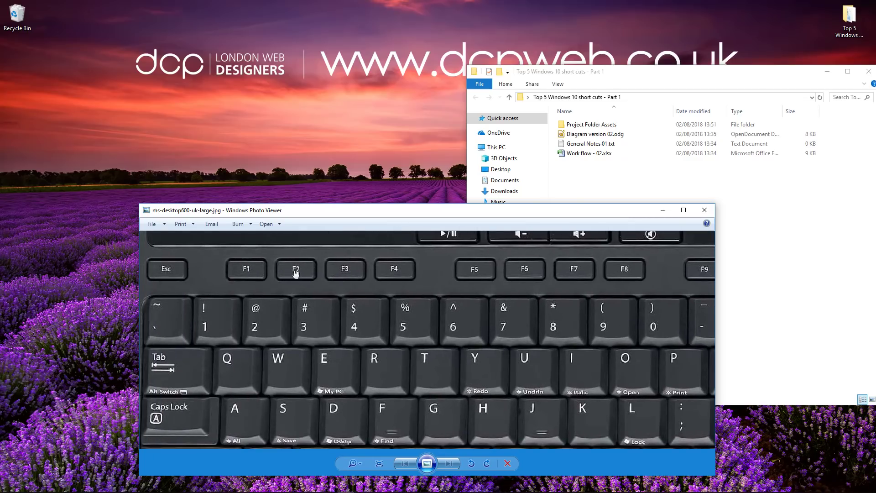
scroll(294, 272, "down", 3)
left_click(662, 210)
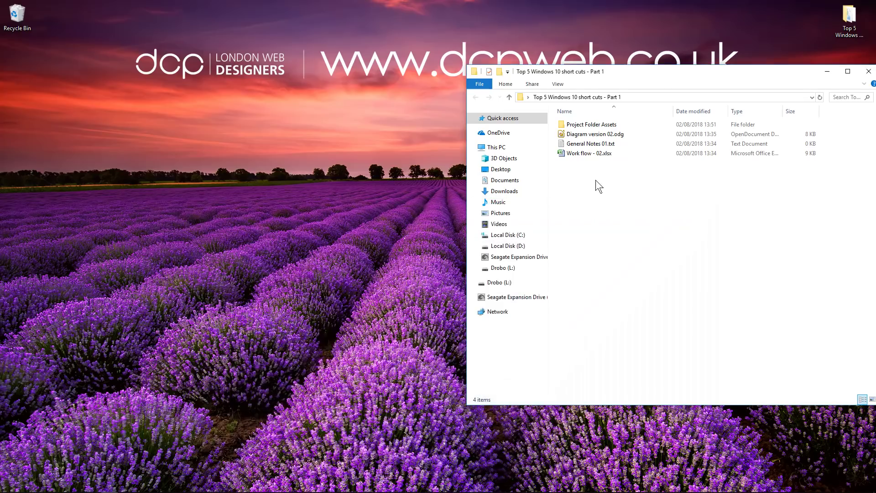
- Rename Work flow - 02.xlsx to Work flow - 03.xlsx using F2
left_click(578, 156)
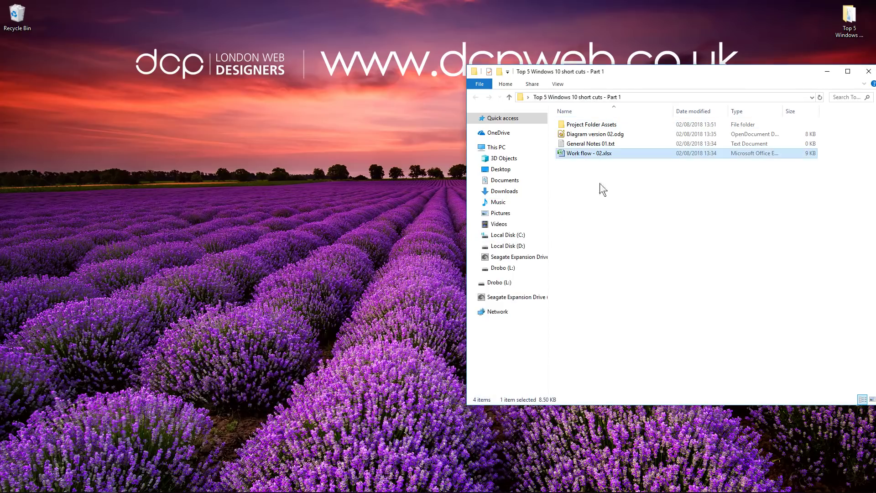
right_click(574, 153)
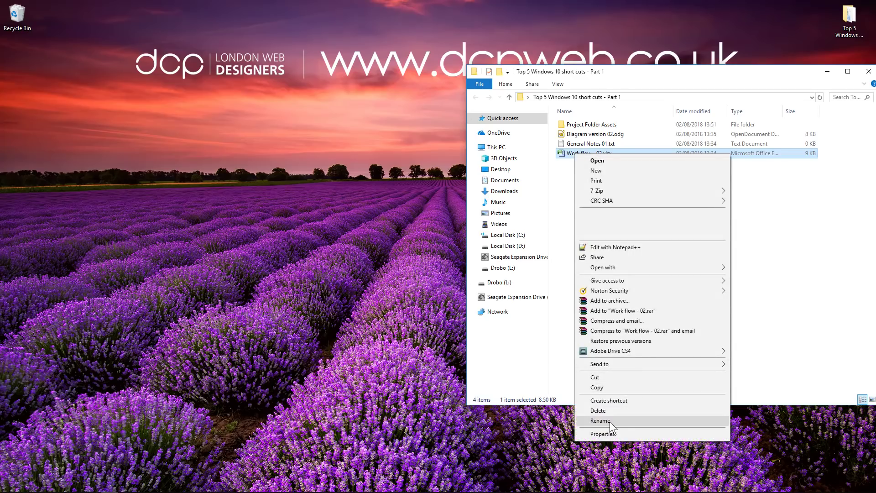
left_click(777, 292)
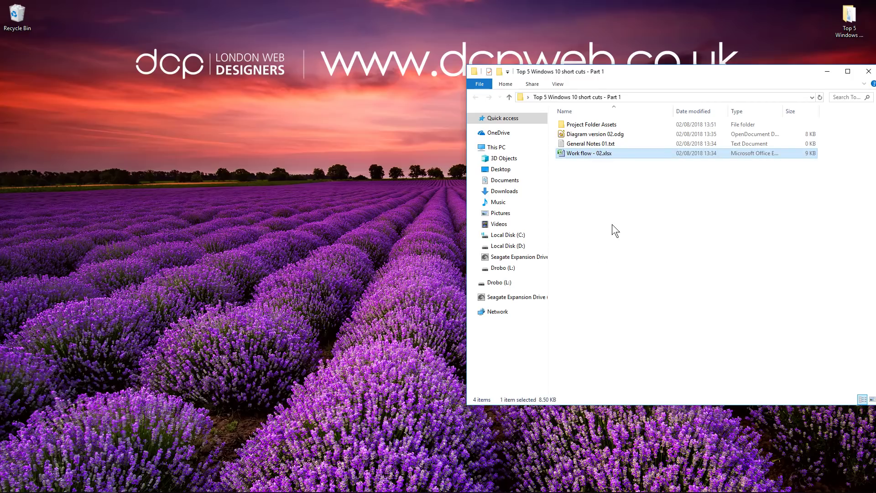
key("F2")
key("Right")
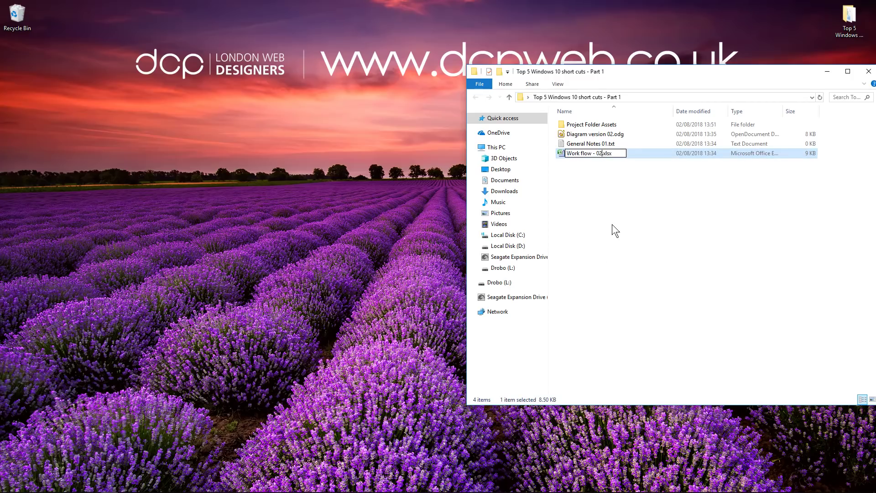
key("BackSpace")
type("3")
key("Return")
key("Up")
key("Up")
key("Up")
- Rename Diagram version 02.odg to Diagram version 03.odg
key("Down")
key("Down")
key("Up")
key("Up")
key("Down")
key("Down")
key("Down")
key("Up")
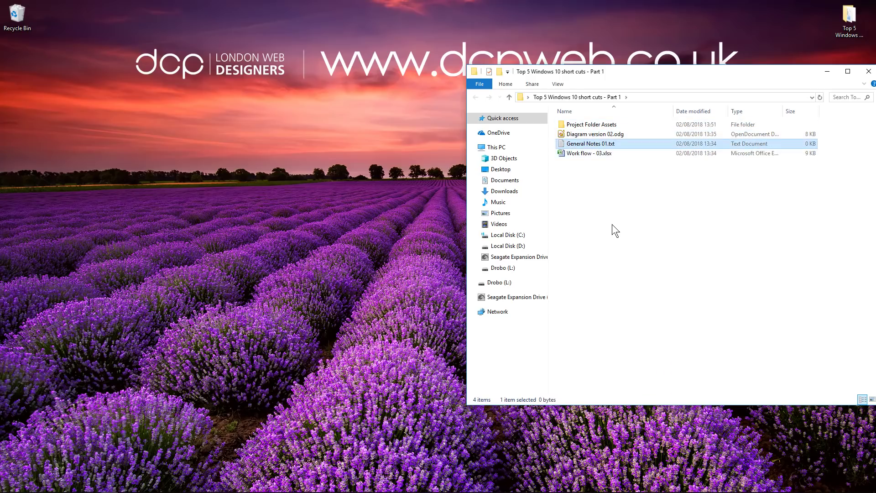
key("Up")
key("F2")
key("Right")
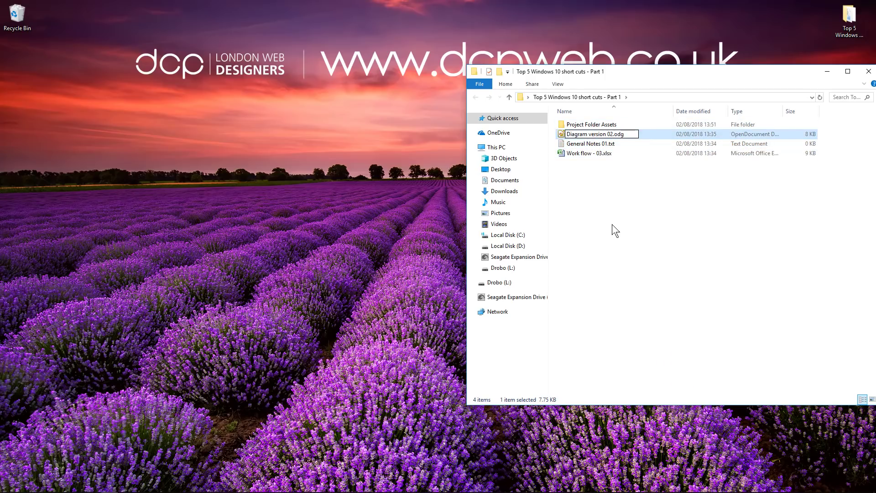
key("BackSpace")
type("3")
key("Return")
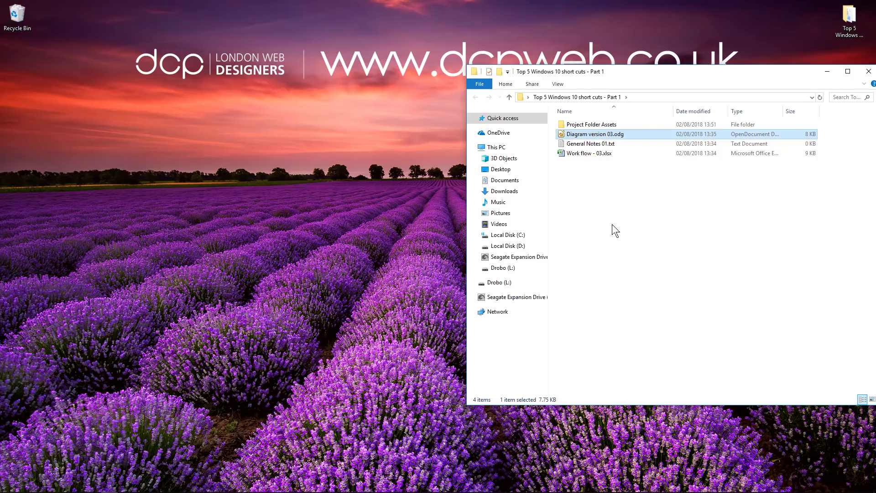
- Rename General Notes 01.txt to General Notes 02.txt, then shift the window slightly left
key("Down")
key("F2")
key("Right")
key("Left")
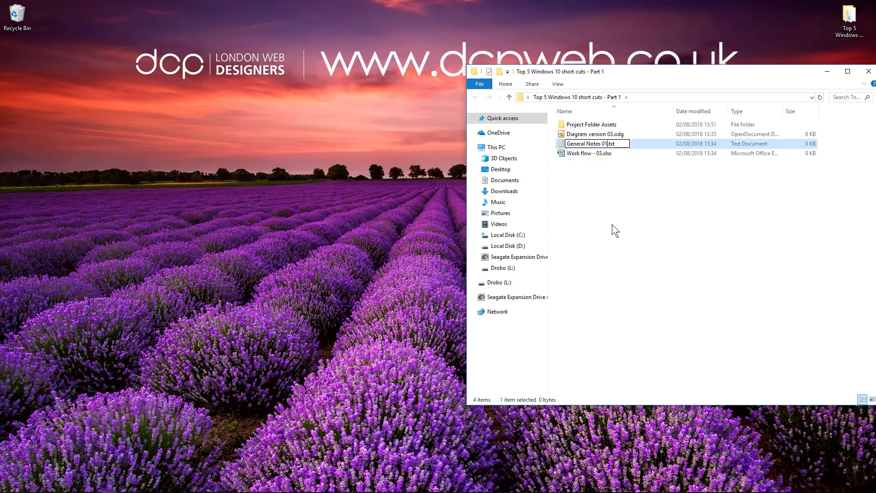
key("BackSpace")
type("2")
key("Return")
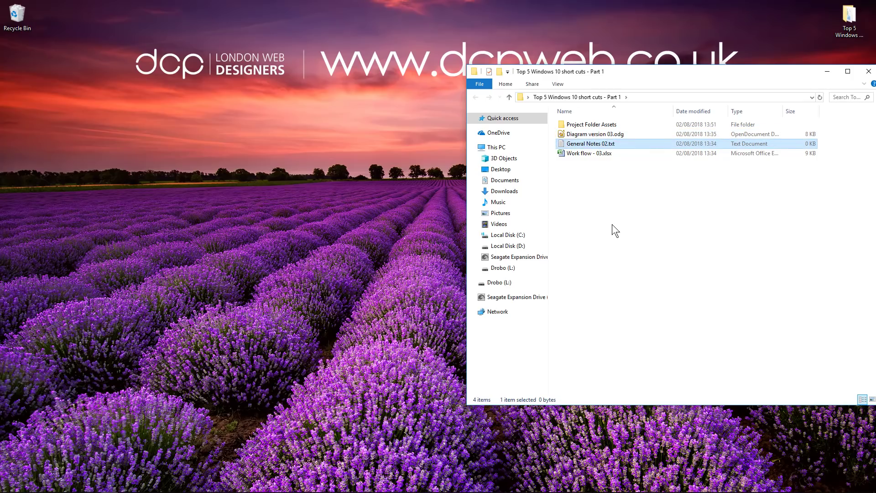
right_click(585, 144)
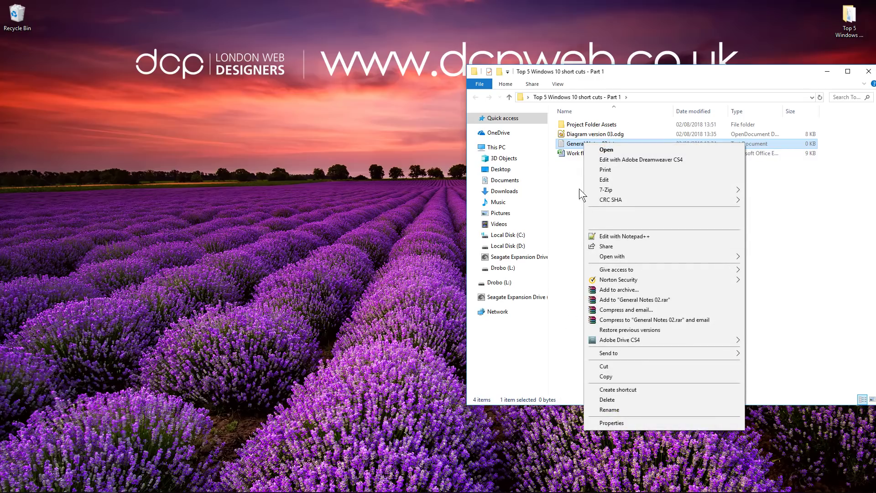
left_click(573, 209)
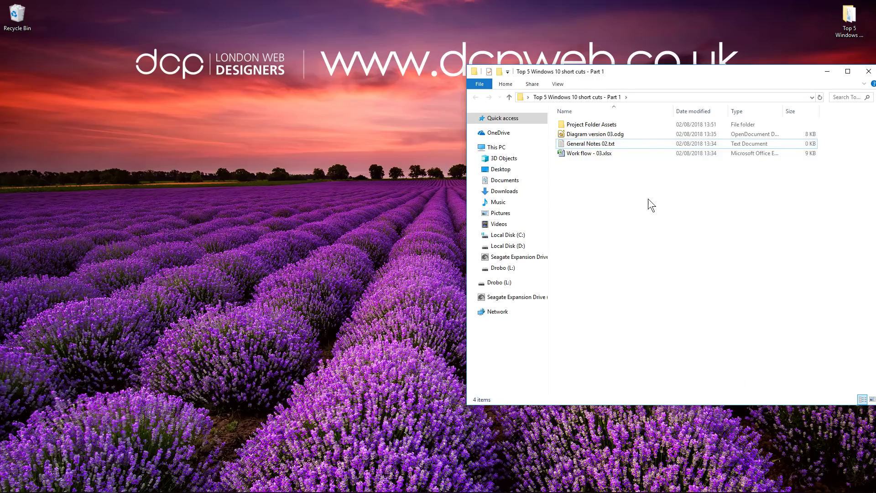
left_click_drag(643, 71, 606, 90)
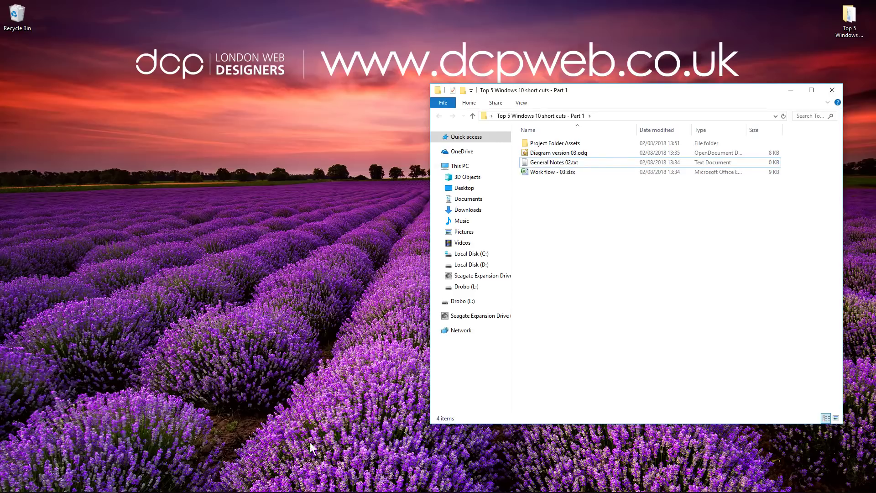
- Close the keyboard photo and create a New folder in the Part 1 folder with Ctrl+Shift+N
left_click(347, 486)
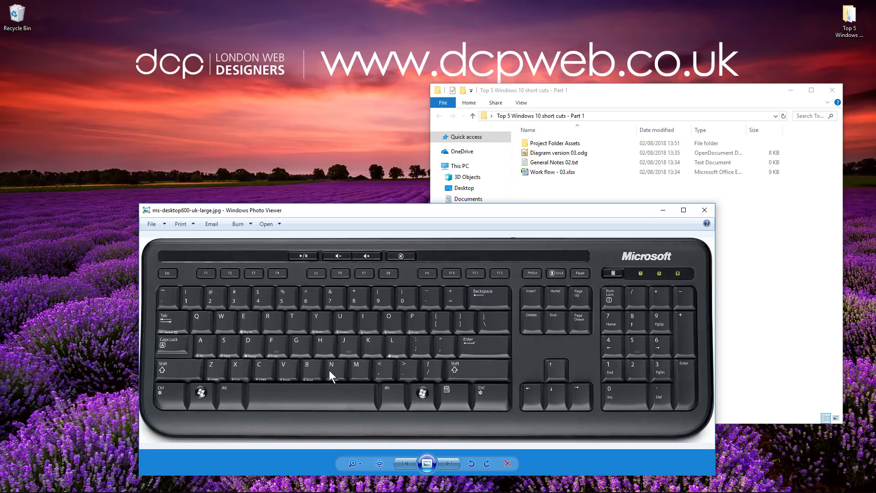
left_click(704, 210)
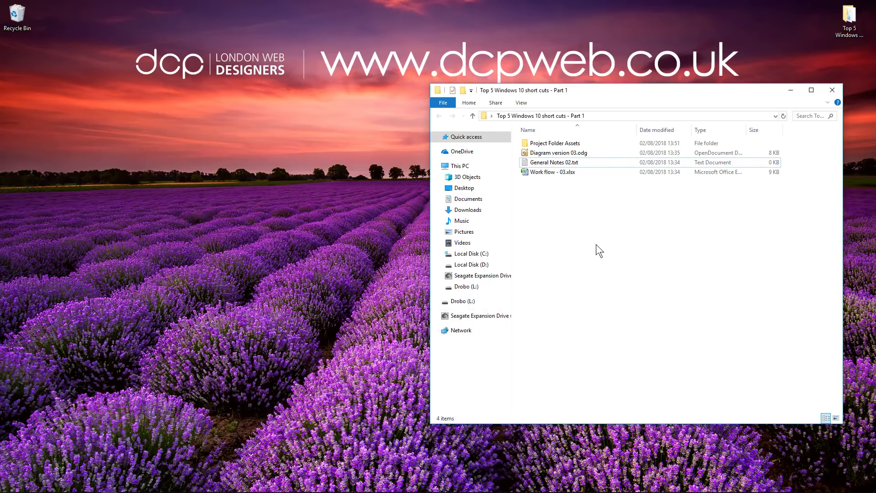
key("ctrl+shift+n")
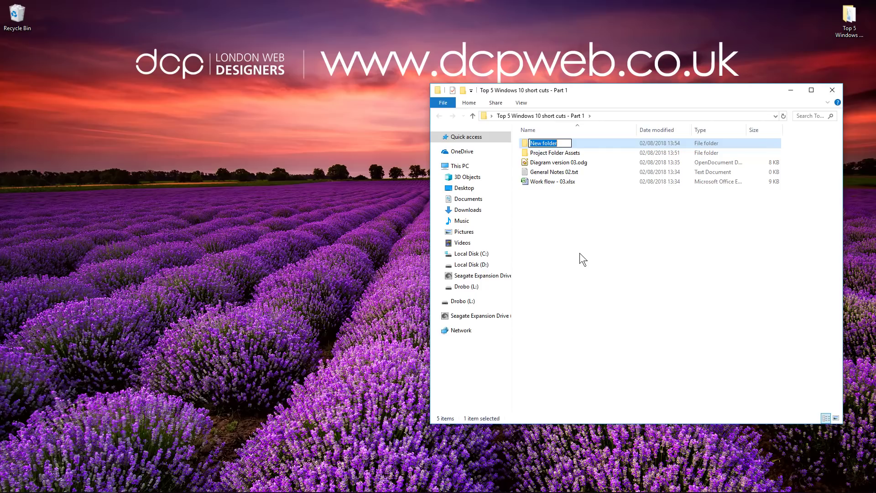
- Open and dismiss the list-area context menu, then clear the file selection
right_click(579, 253)
mouse_move(616, 373)
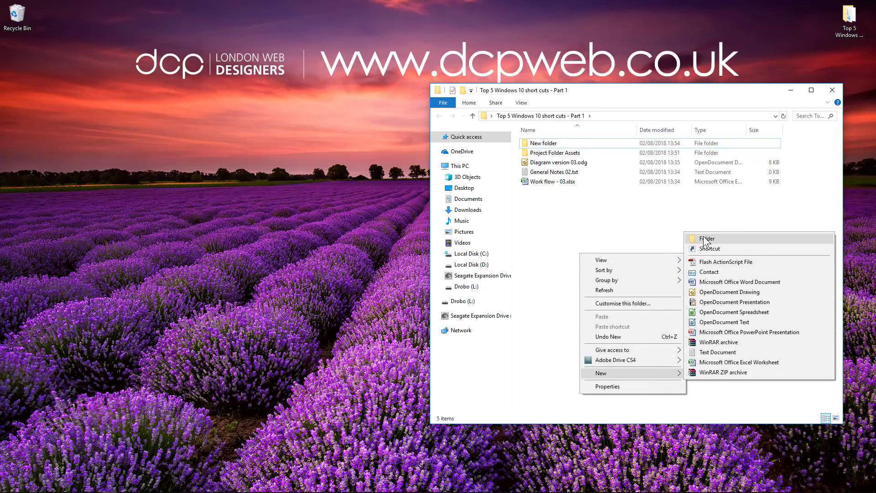
left_click(595, 219)
left_click(551, 143)
left_click(580, 264)
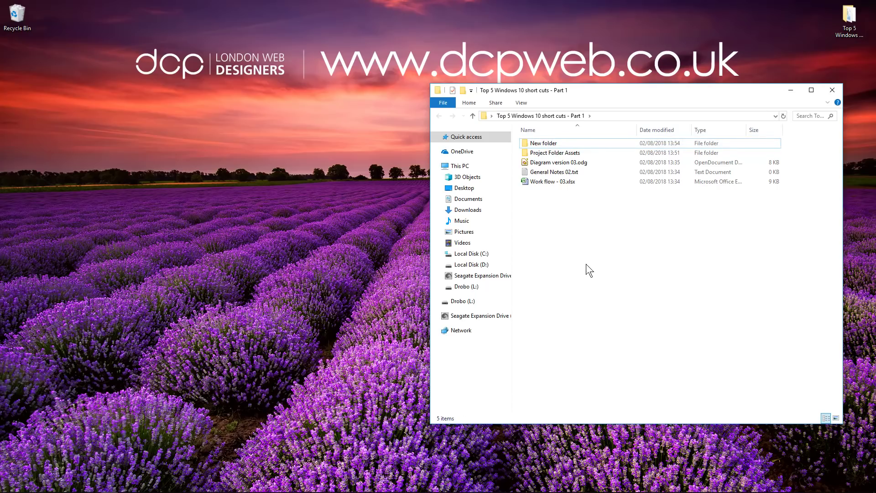
- Create New folder (2) and New folder (3) with default names, refresh, and close the window
key("ctrl+shift+n")
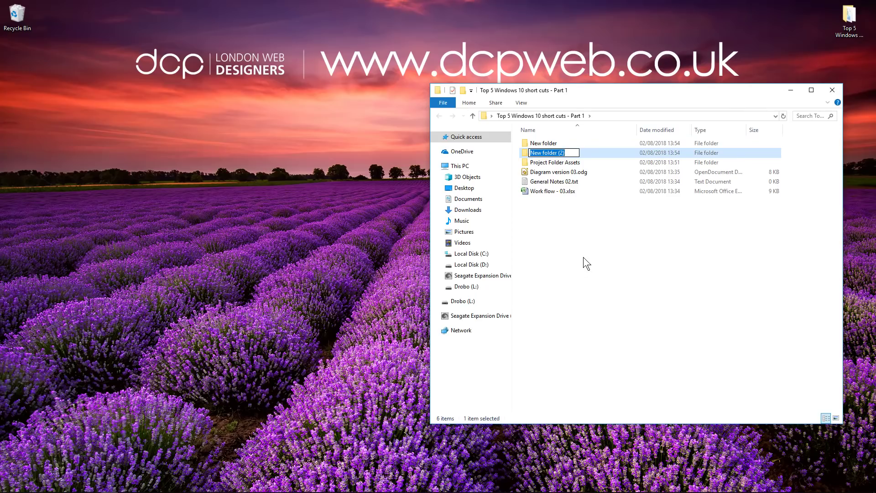
left_click(583, 257)
key("ctrl+shift+n")
left_click(583, 257)
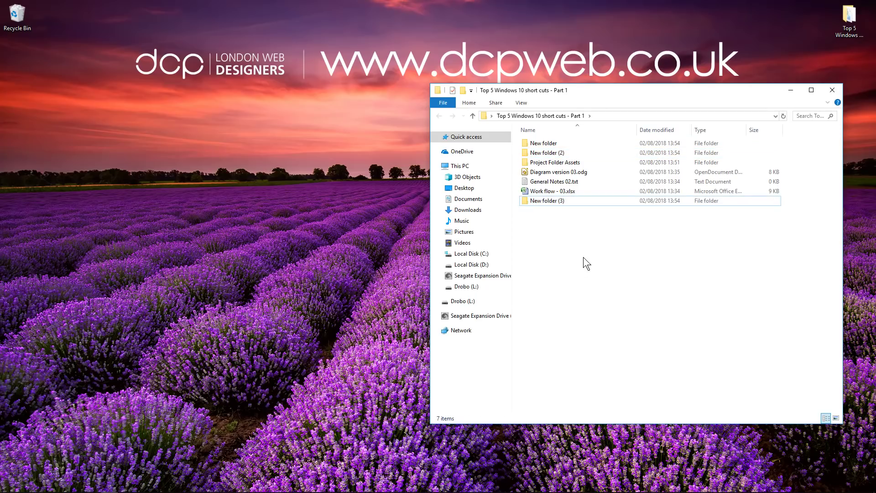
key("F5")
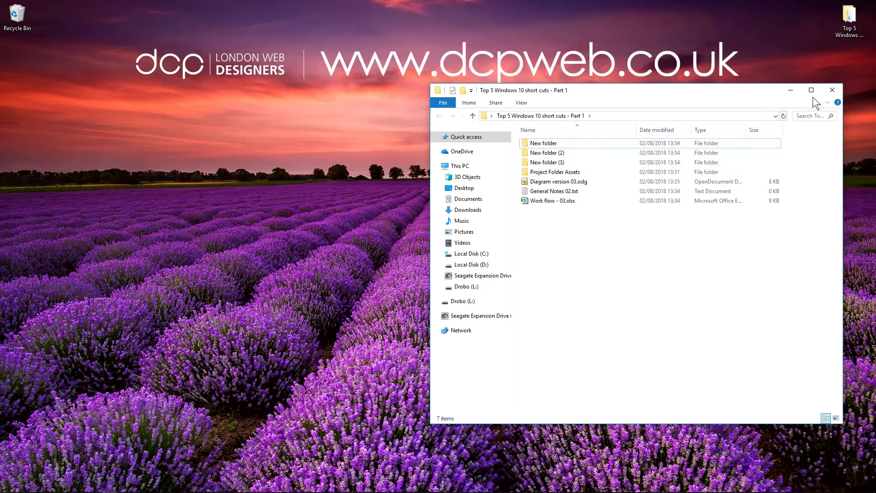
left_click(831, 91)
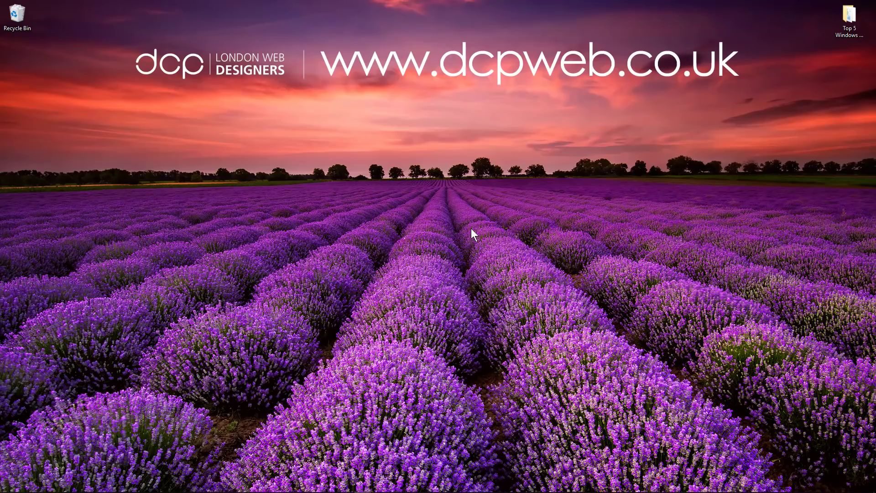
- Minimise the keyboard picture in Photo Viewer and open Task View with Win+Tab
key("Right")
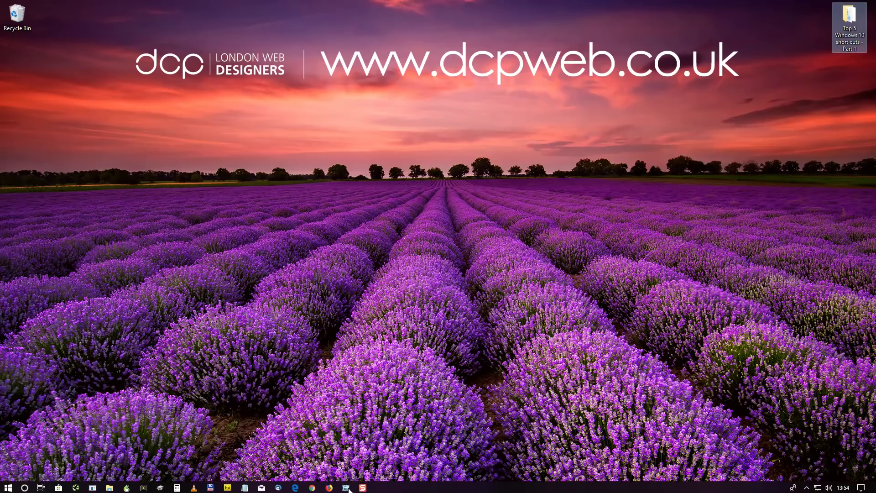
left_click(346, 487)
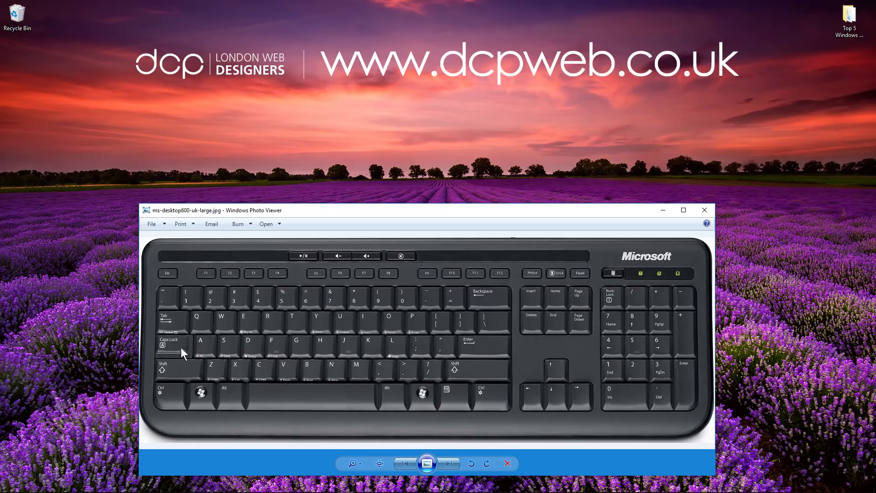
left_click(663, 211)
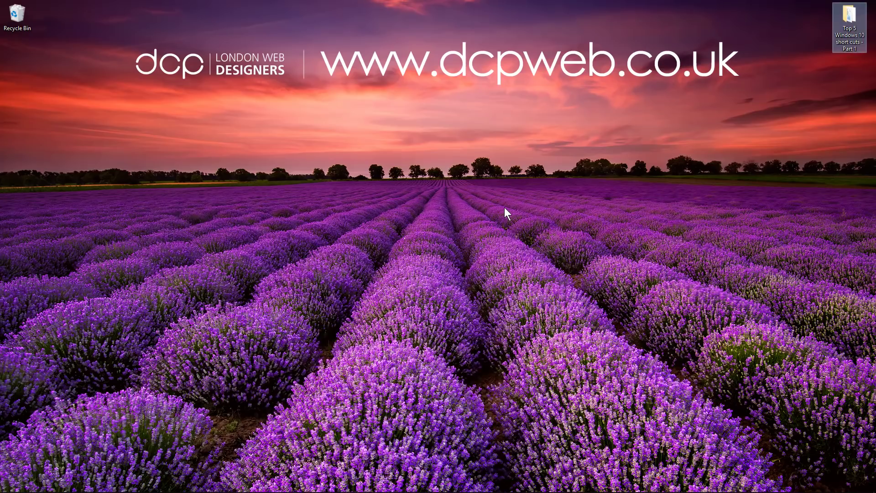
key("super+Tab")
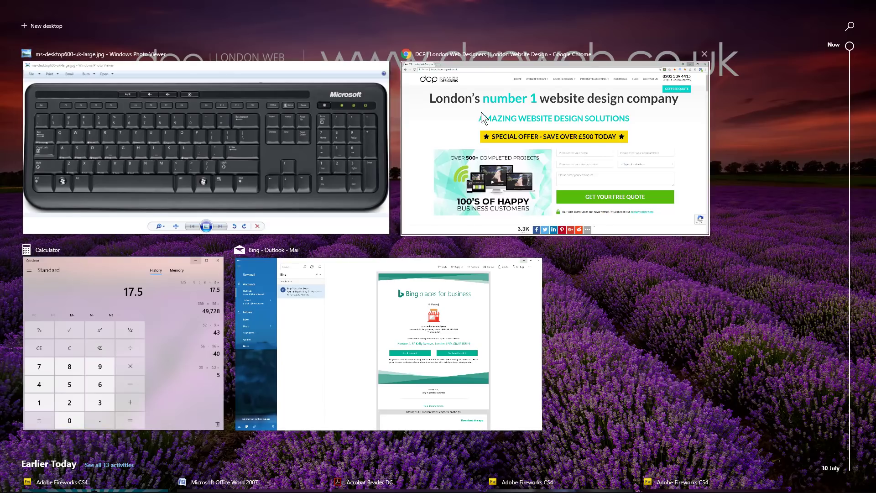
- Switch to Chrome, Mail and Calculator in turn, reopening Task View with Win+Tab each time
left_click(547, 125)
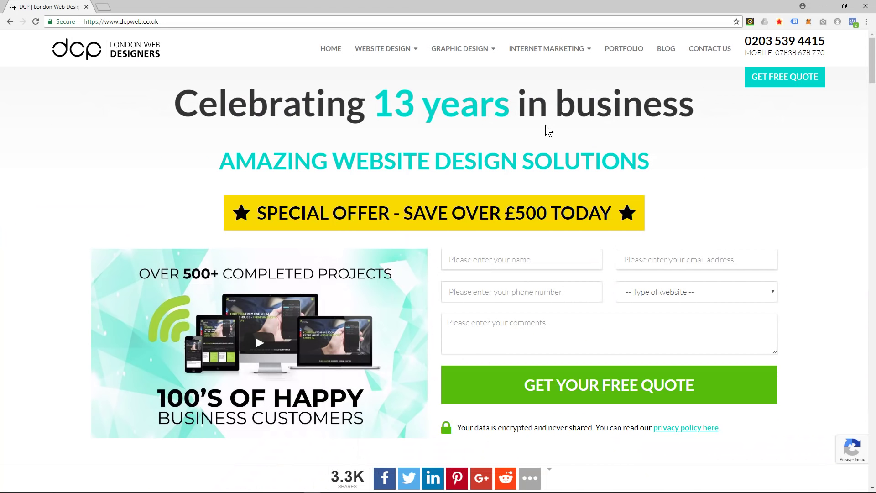
key("super+Tab")
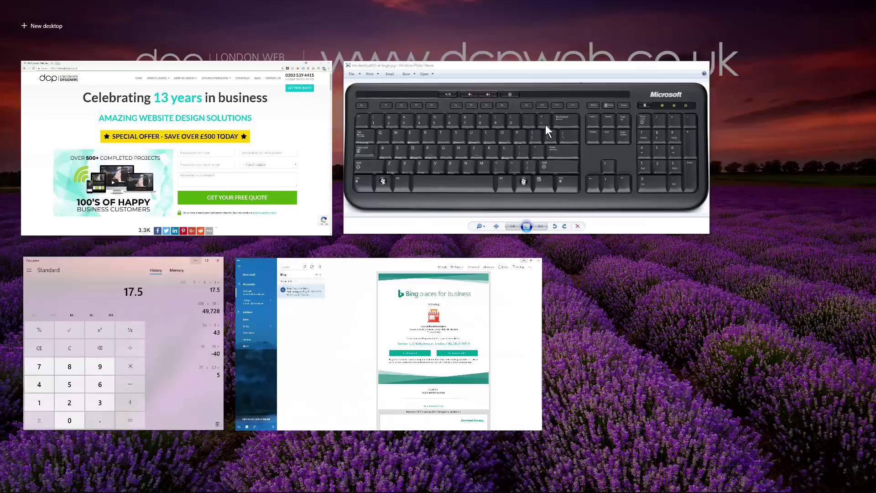
left_click(376, 307)
key("super+Tab")
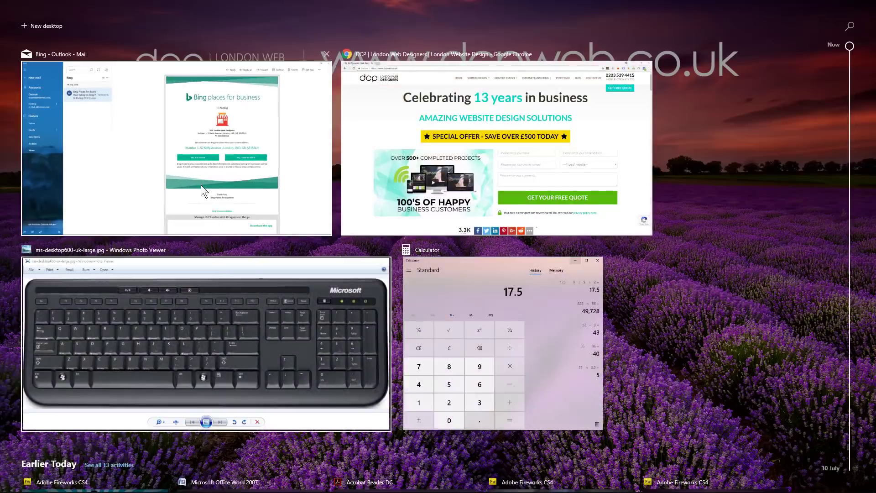
left_click(442, 297)
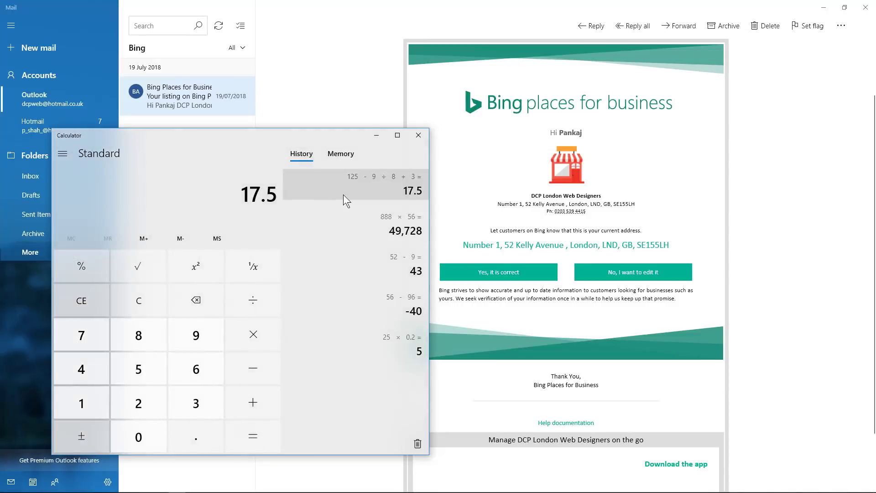
key("super+Tab")
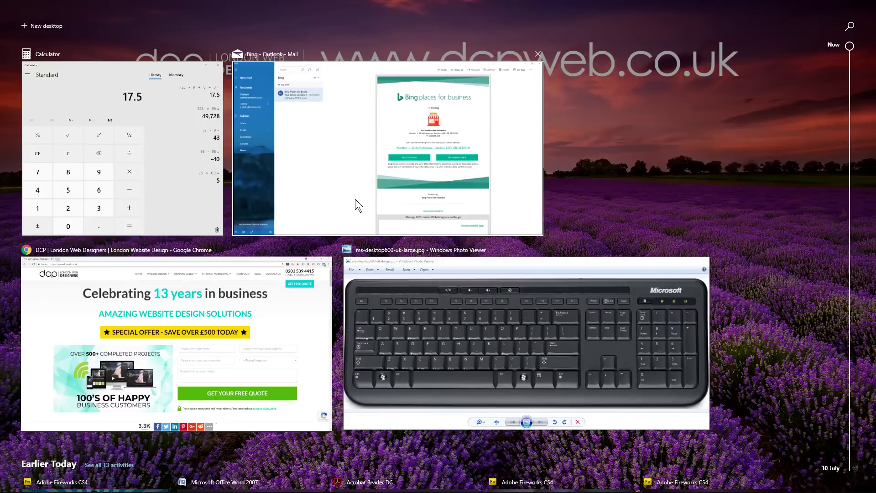
- Expand the timeline to all 13 activities, browse them, then return to top activities only
scroll(83, 297, "down", 5)
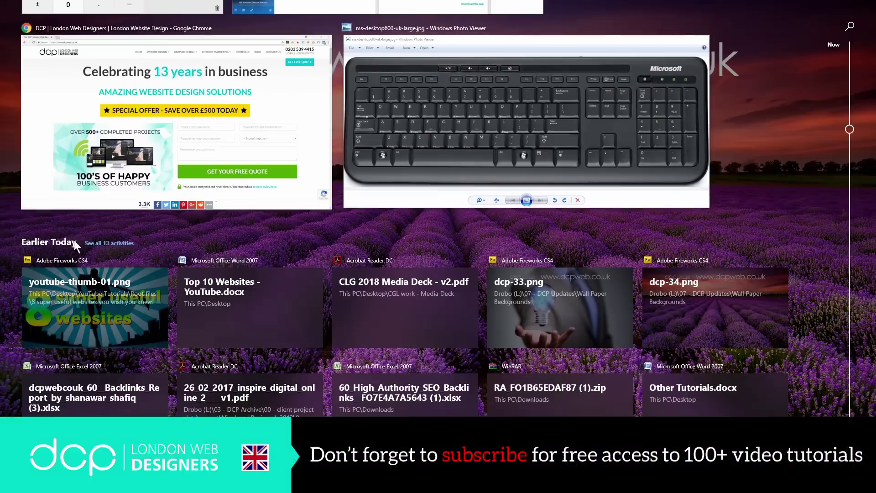
scroll(264, 338, "down", 5)
scroll(165, 254, "up", 3)
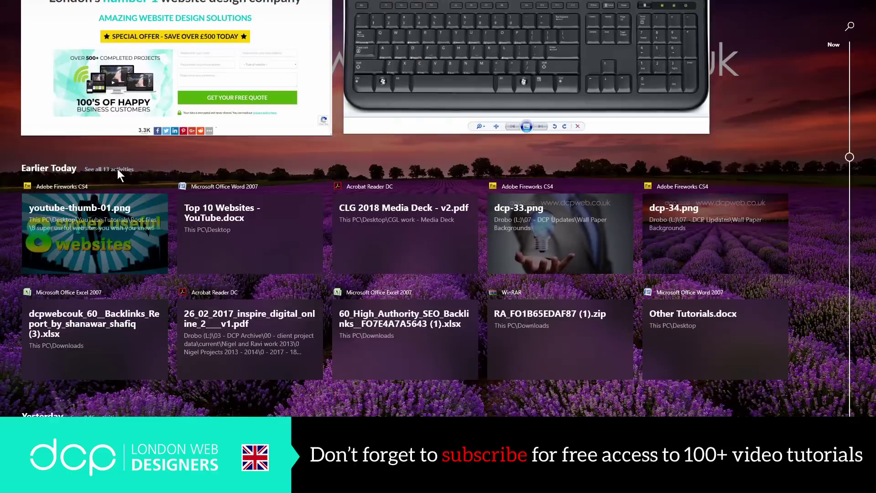
left_click(117, 169)
scroll(297, 232, "down", 5)
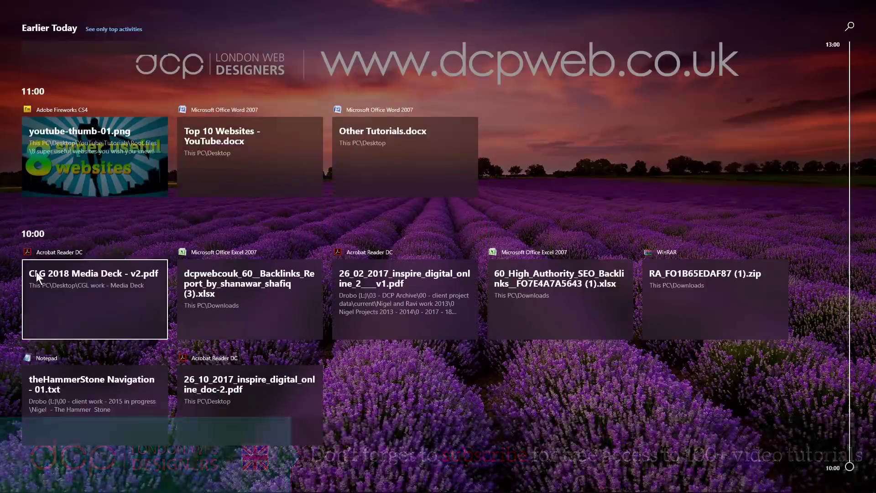
scroll(105, 275, "up", 2)
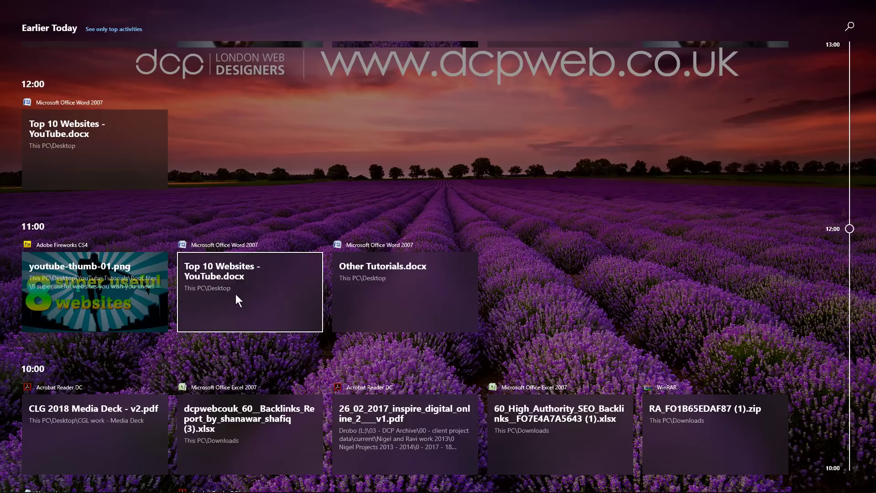
scroll(235, 293, "up", 2)
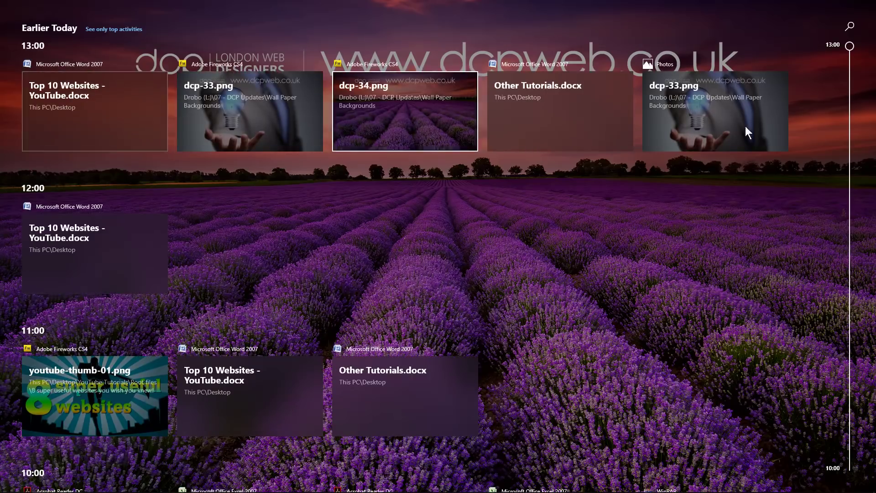
scroll(127, 325, "down", 3)
scroll(127, 287, "up", 3)
scroll(125, 177, "down", 1)
scroll(118, 152, "up", 1)
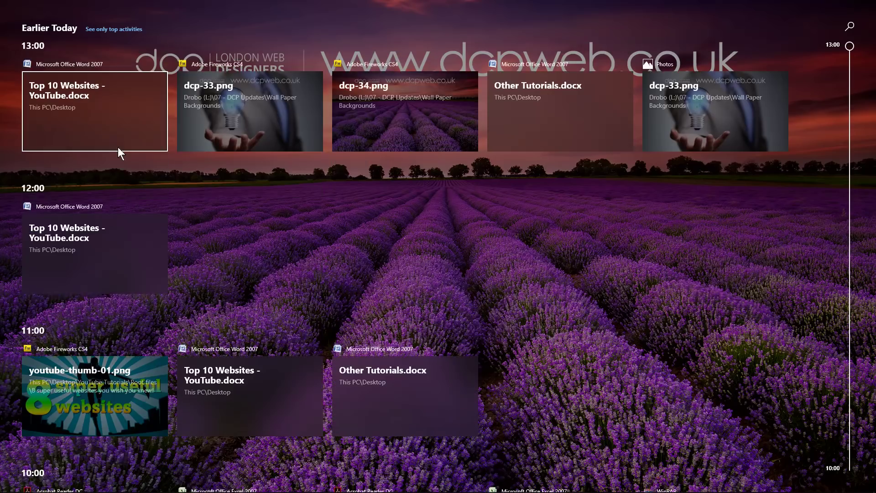
scroll(137, 274, "down", 2)
scroll(123, 114, "up", 2)
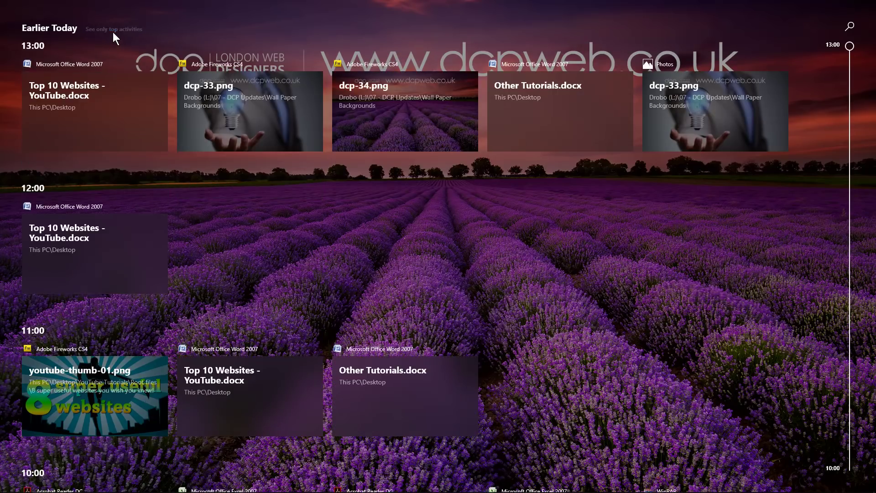
left_click(114, 32)
- Exit Task View with Esc and minimise the Mail, Calculator and Chrome windows
key("Escape")
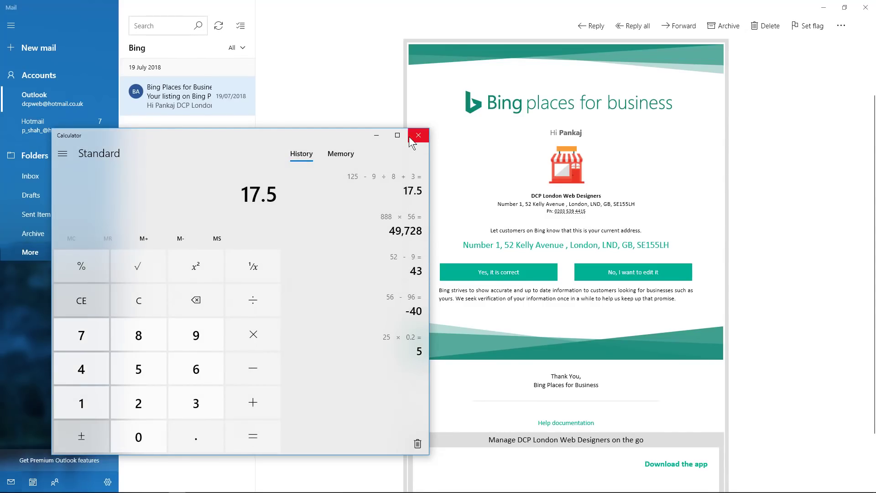
left_click(824, 7)
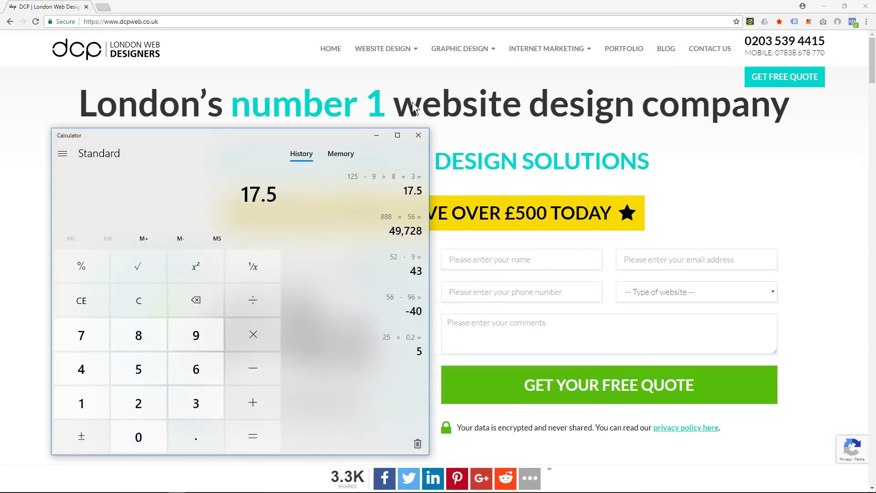
left_click(376, 135)
left_click(824, 7)
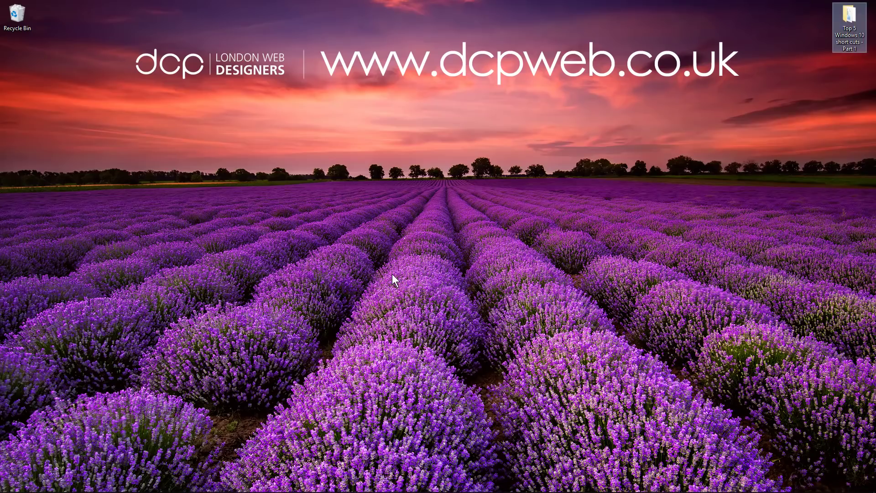
key("super")
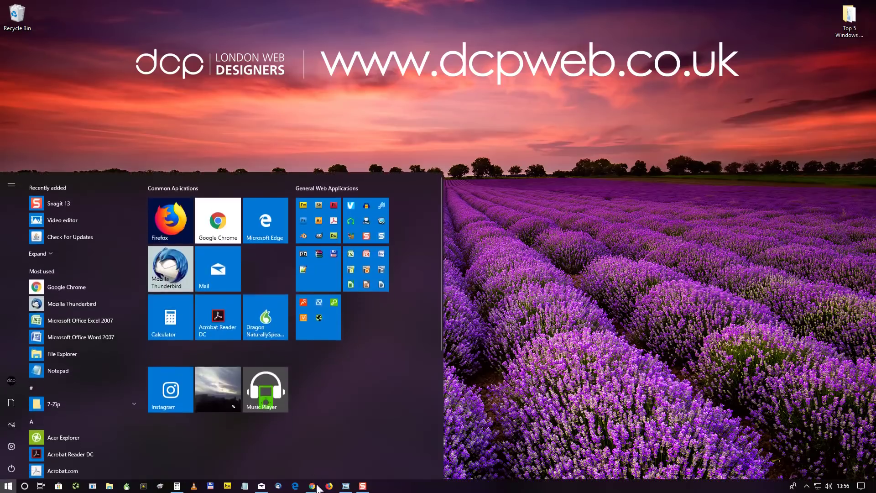
left_click(344, 483)
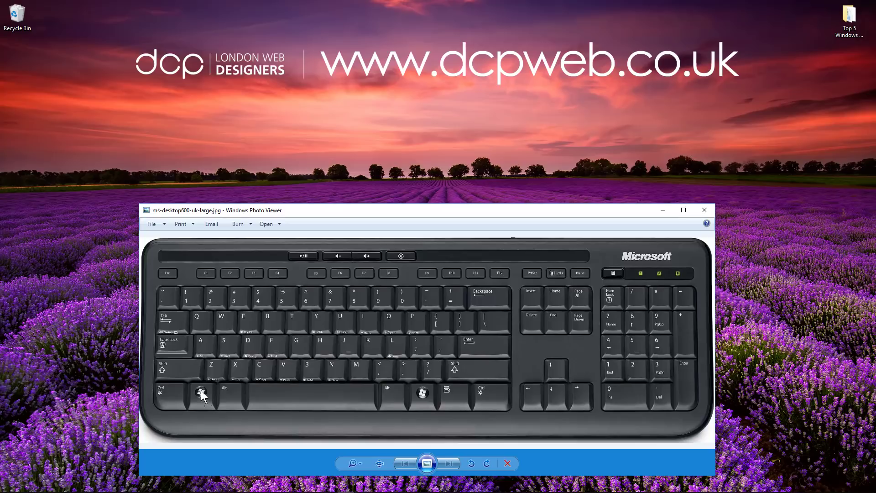
left_click(660, 210)
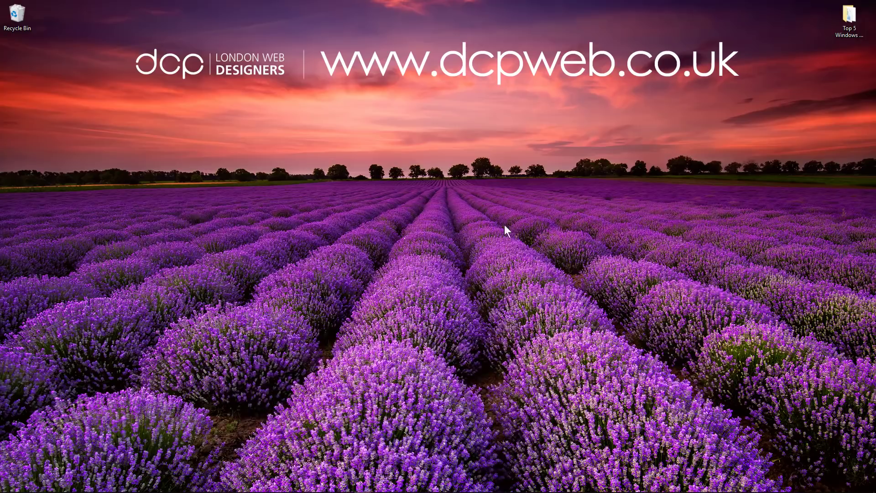
key("super+e")
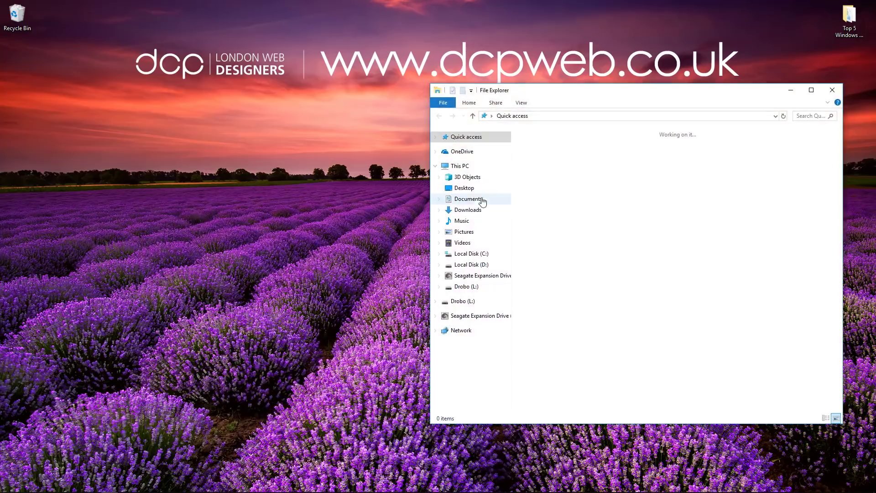
scroll(590, 284, "down", 2)
scroll(593, 263, "up", 2)
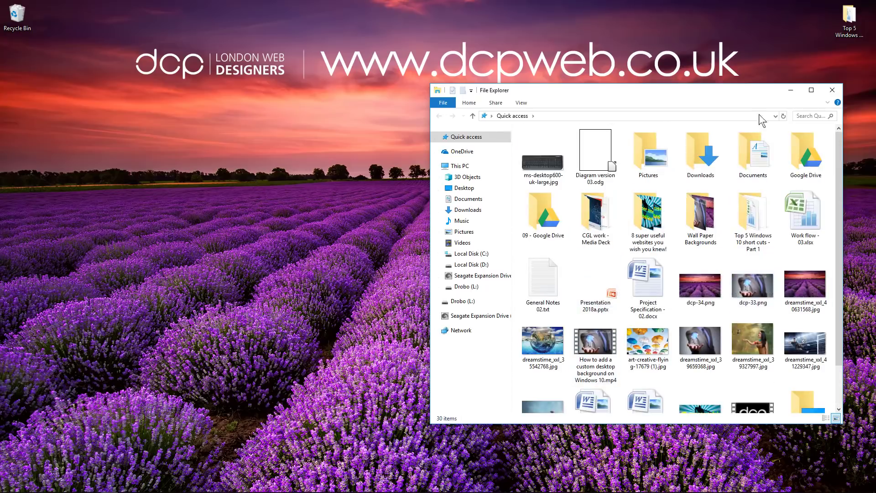
left_click(828, 95)
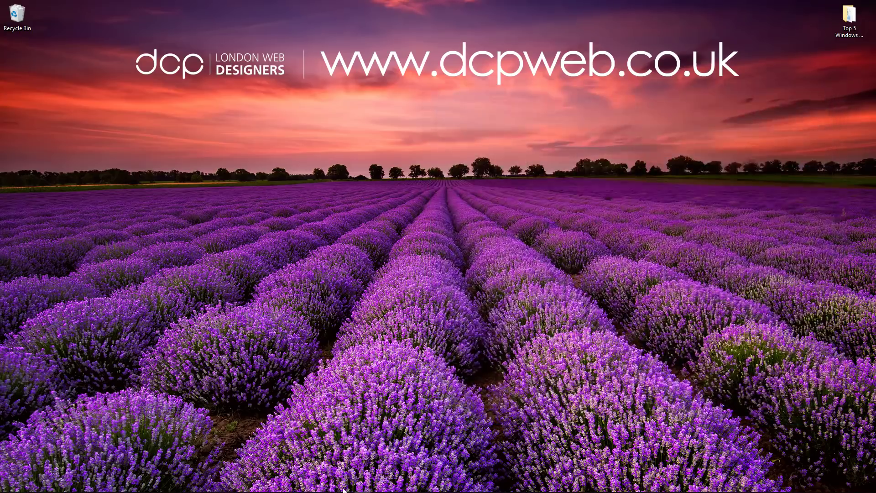
mouse_move(353, 489)
mouse_move(312, 486)
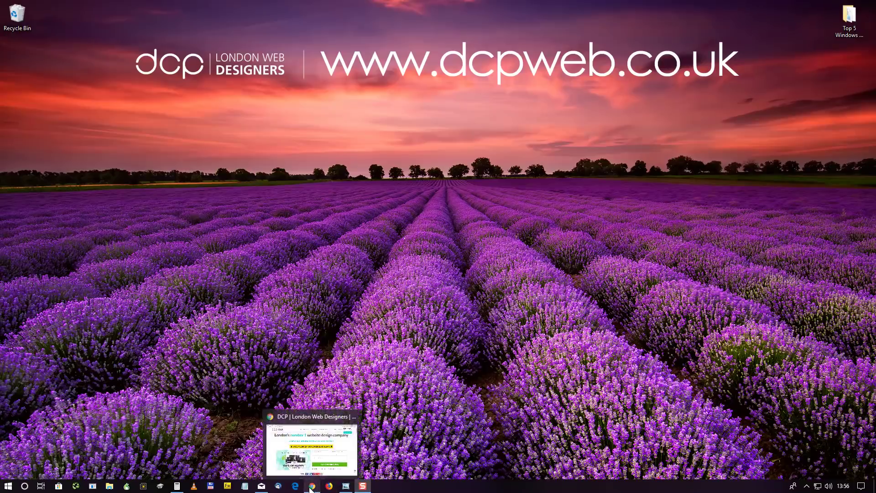
left_click(310, 440)
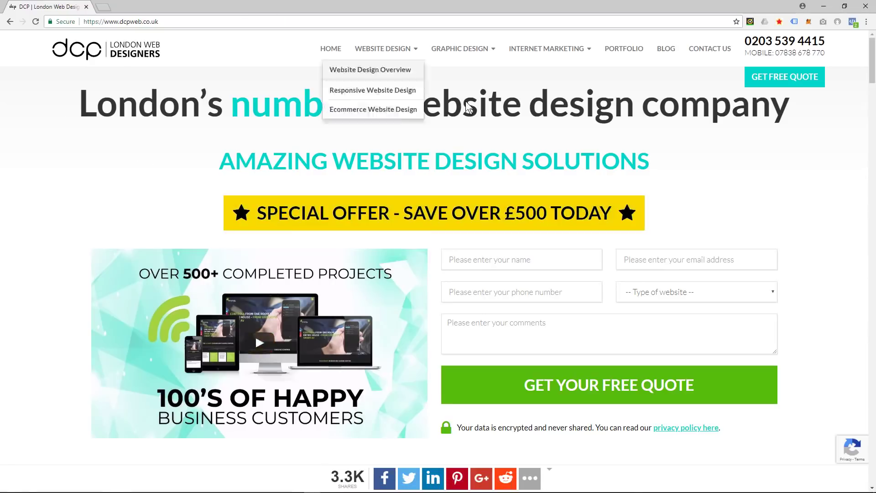
left_click(105, 6)
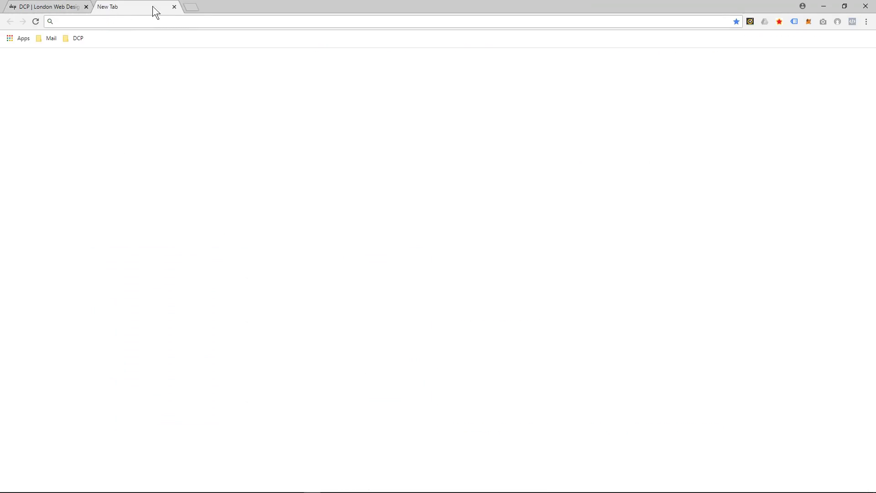
left_click(174, 6)
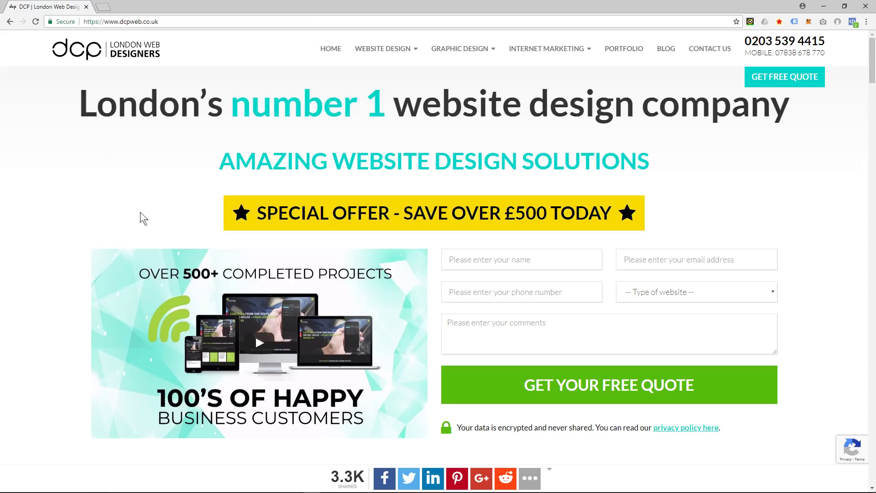
left_click(346, 488)
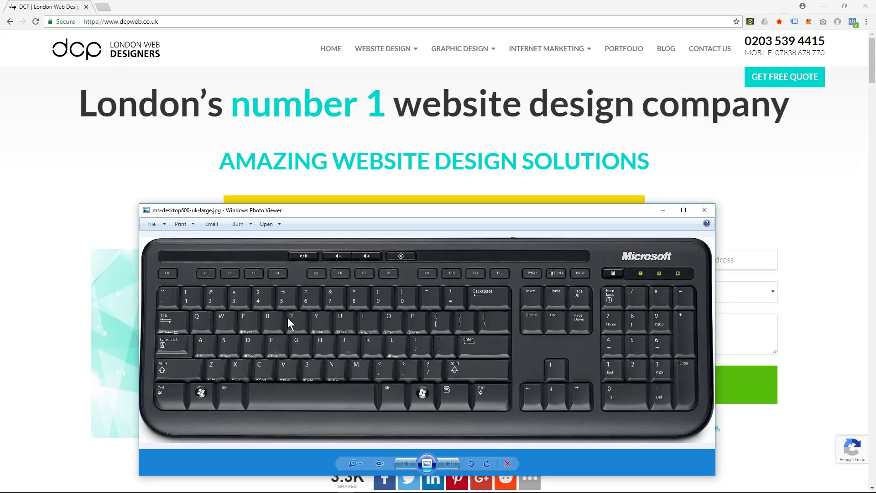
left_click(663, 209)
left_click(824, 6)
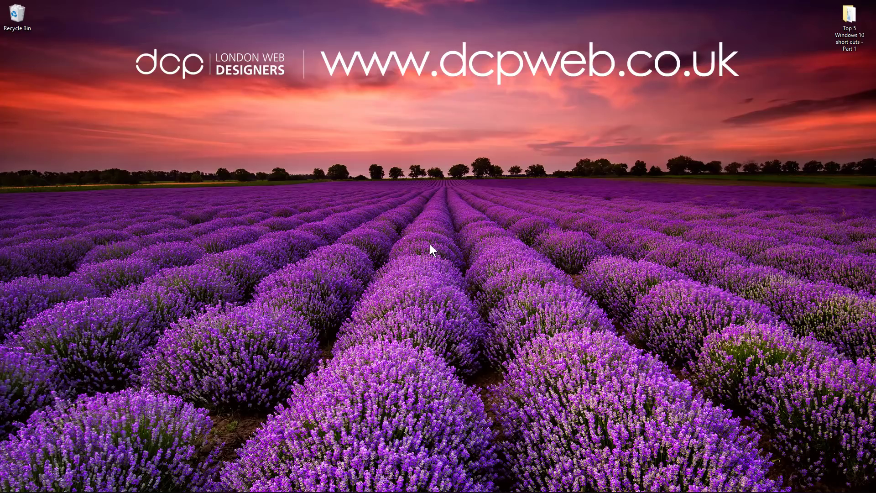
mouse_move(331, 489)
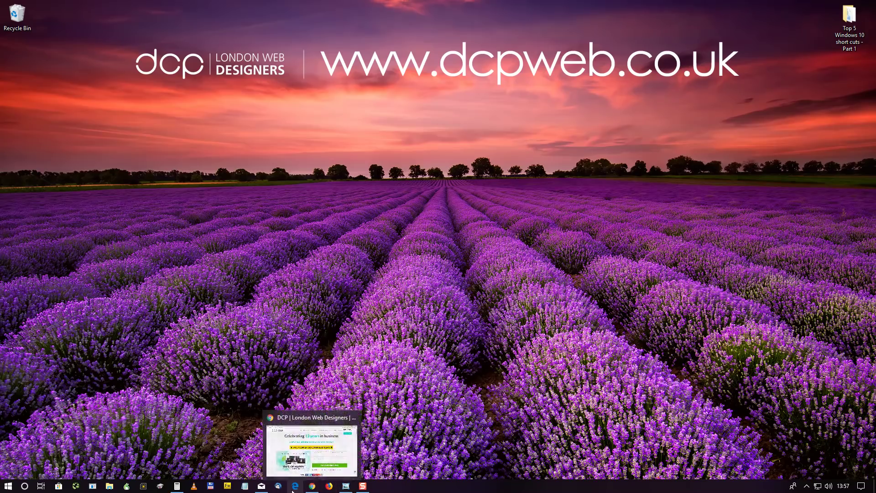
left_click(312, 487)
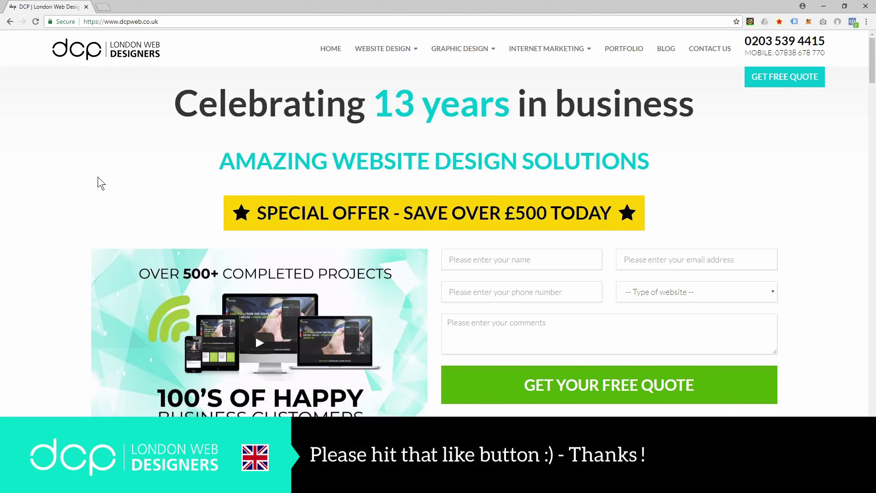
- Open bbc.co.uk and uk.finance.yahoo.com in two new tabs
key("ctrl+t")
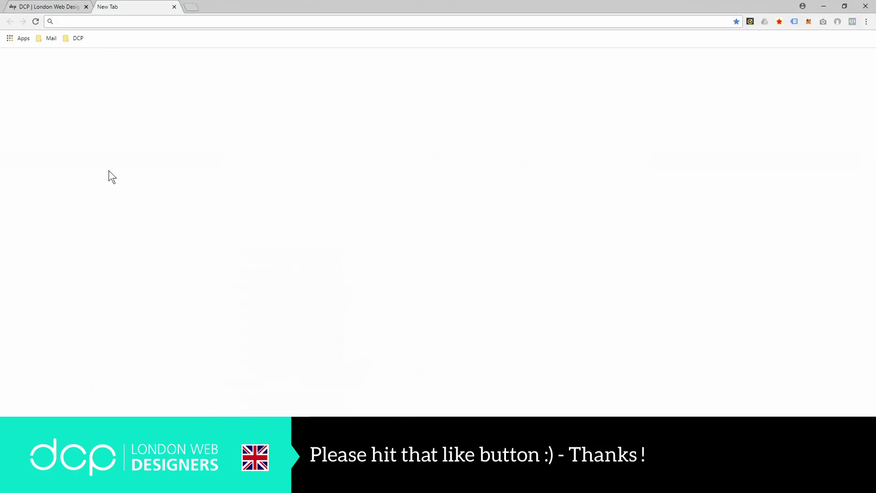
type("bbc.co.uk")
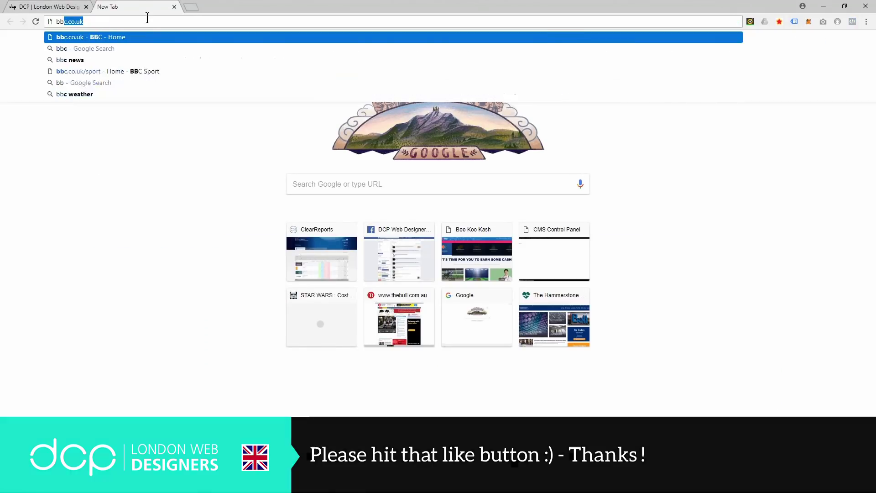
key("Return")
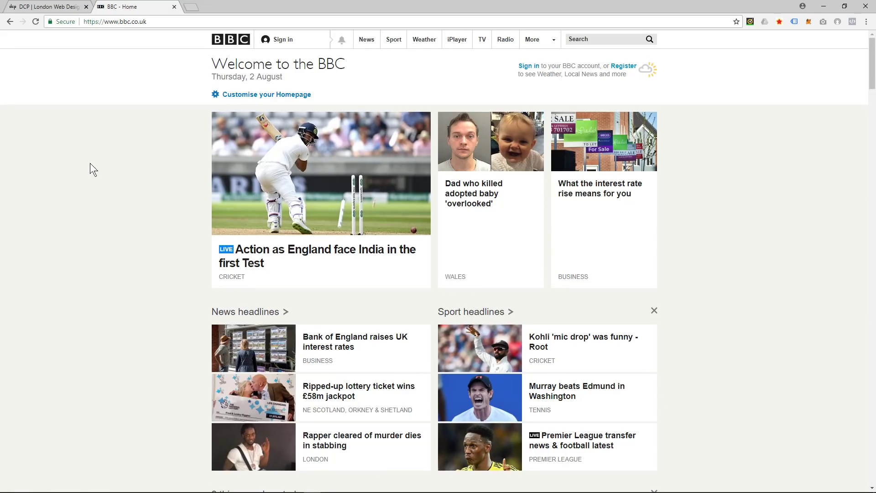
key("ctrl+t")
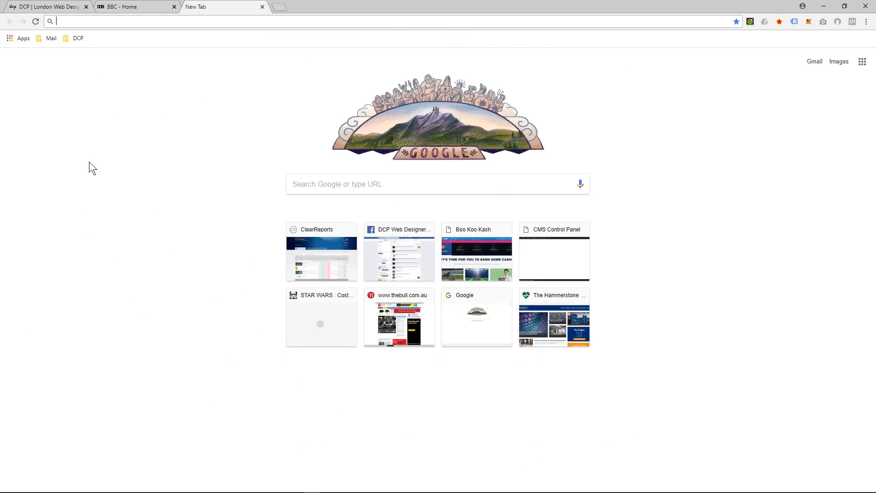
type("yahoo")
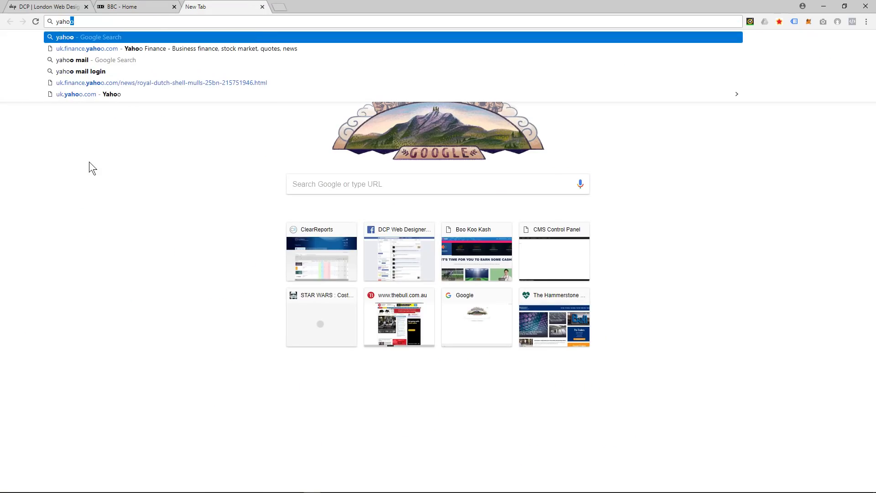
key("Down")
key("Return")
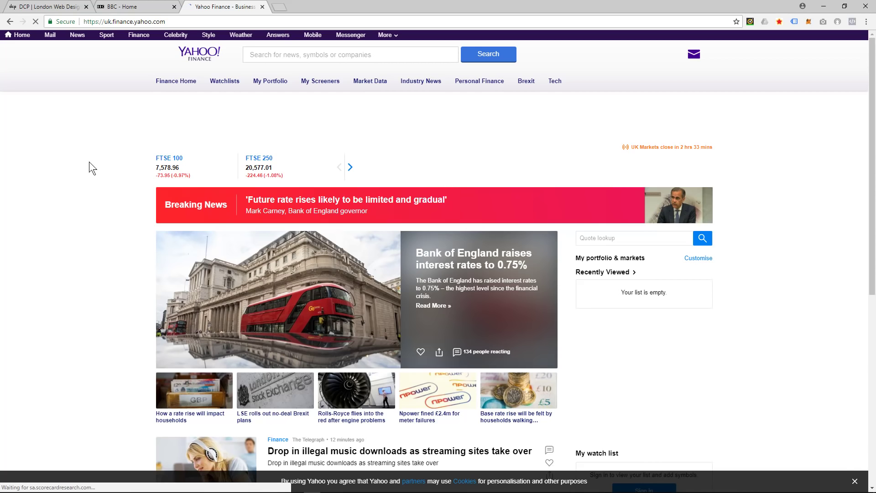
- Cycle between tabs with Ctrl+Tab and Ctrl+Shift+Tab, ending on the BBC Home tab
left_click(121, 9)
key("ctrl+shift+Tab")
key("ctrl+Tab")
key("ctrl+Tab")
key("ctrl+shift+Tab")
key("ctrl+shift+Tab")
key("ctrl+Tab")
key("ctrl+Tab")
key("ctrl+shift+Tab")
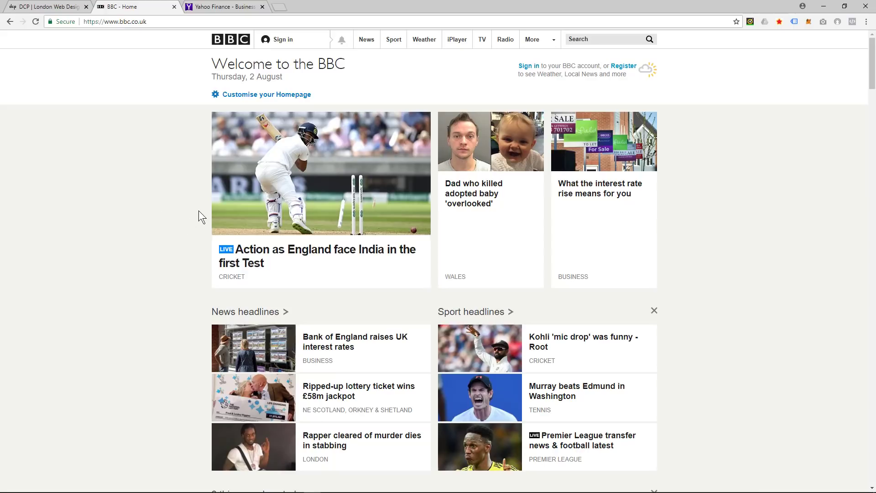
- Show the keyboard reference picture, then cycle tabs with Ctrl+Tab to Yahoo Finance
key("super")
left_click(345, 490)
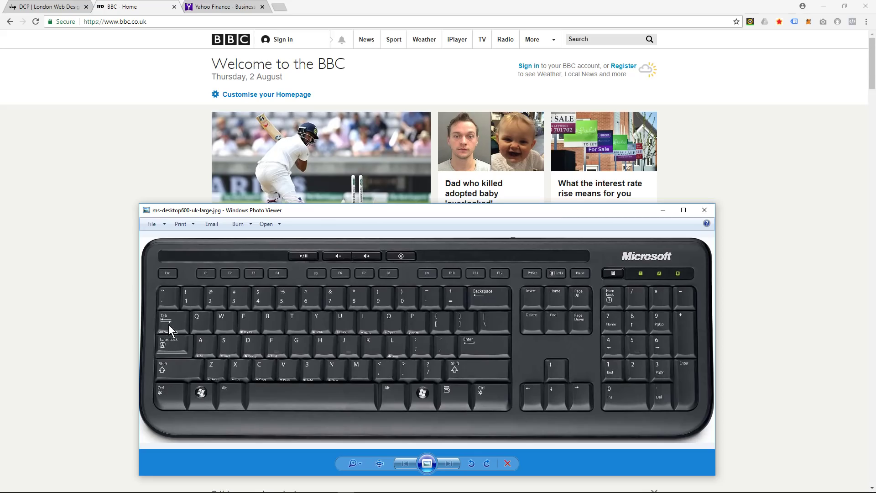
left_click(103, 289)
key("ctrl+Tab")
key("ctrl+Tab")
key("ctrl+Tab")
key("ctrl+Tab")
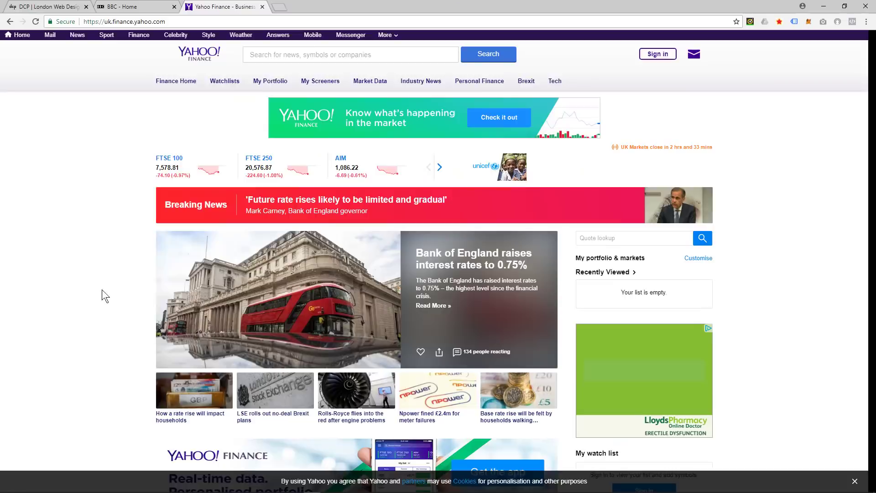
key("ctrl+Tab")
key("ctrl+Tab")
key("ctrl+Tab")
key("ctrl+Tab")
key("ctrl+Tab")
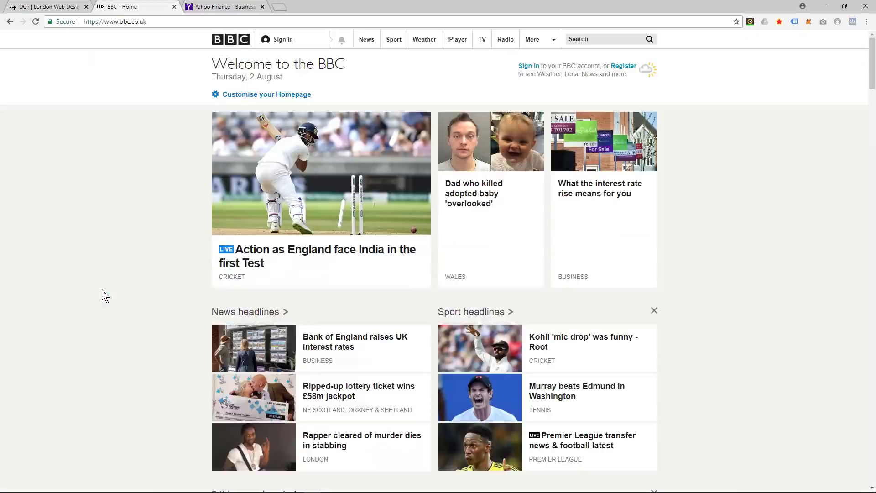
key("ctrl+Tab")
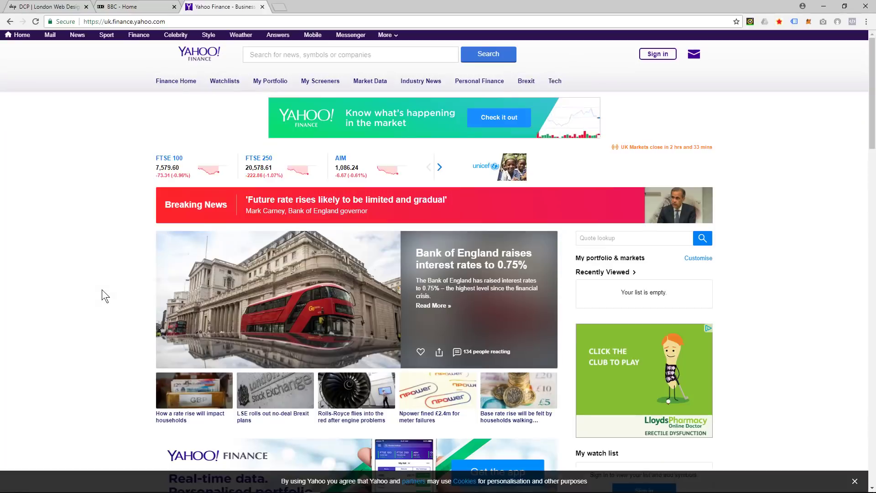
- Show the keyboard picture again, scroll the Yahoo Finance page, then close that tab with Ctrl+W
key("super")
left_click(223, 383)
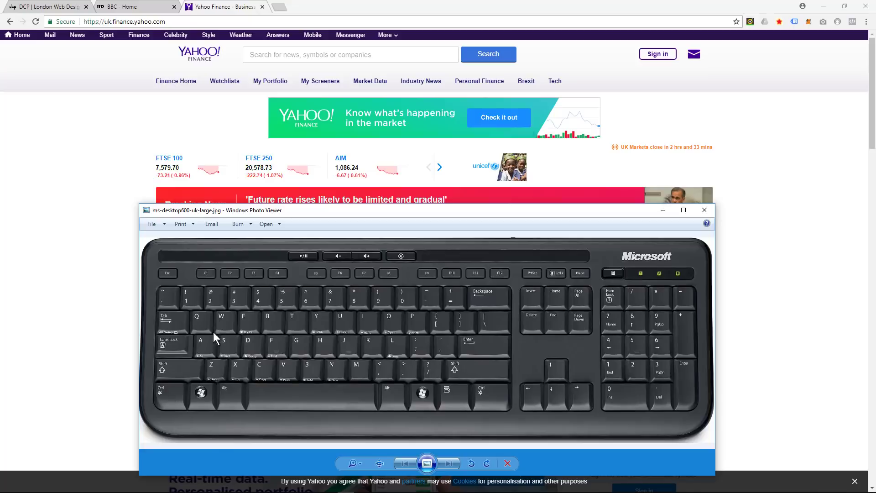
left_click(118, 281)
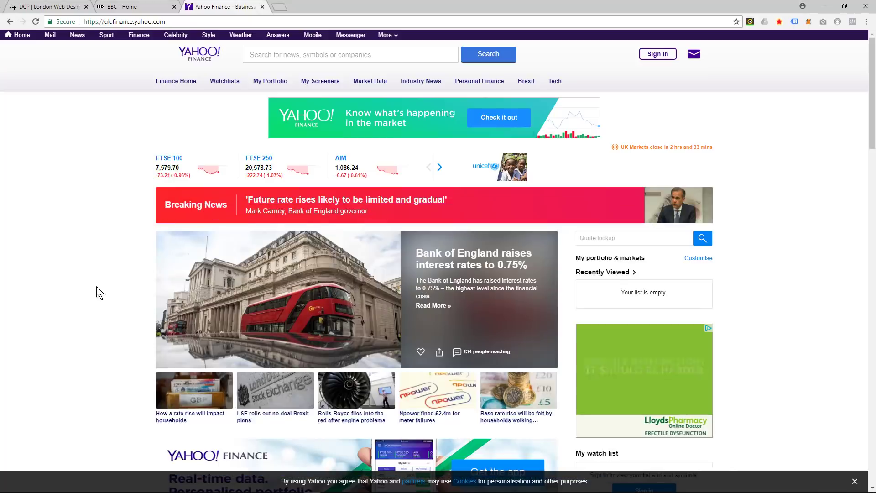
scroll(96, 287, "down", 7)
scroll(112, 280, "up", 7)
scroll(115, 263, "down", 7)
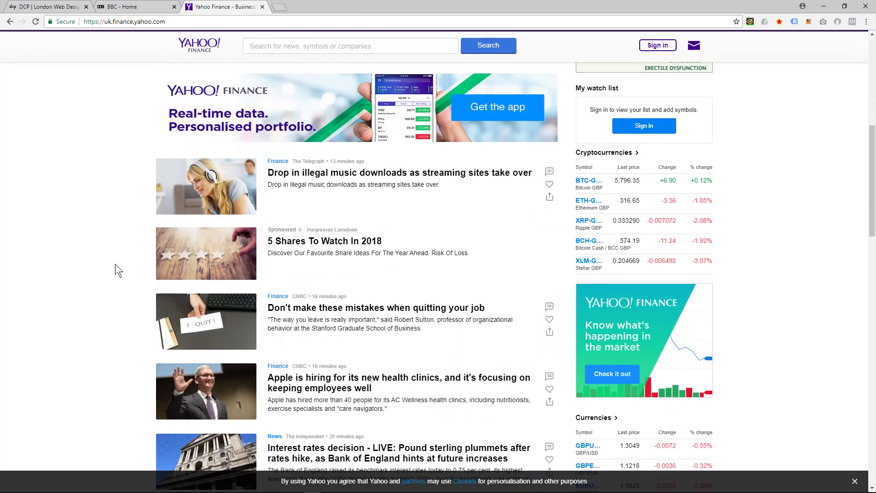
scroll(115, 264, "down", 5)
scroll(114, 262, "up", 3)
scroll(114, 262, "up", 9)
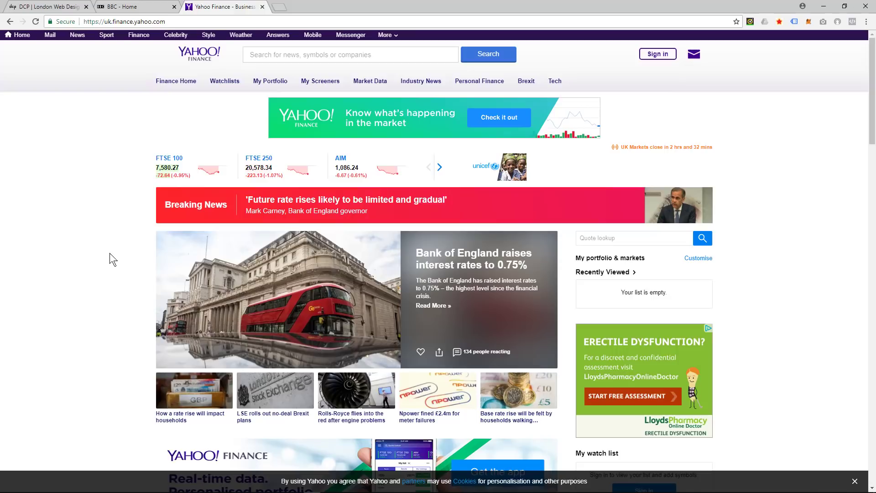
key("ctrl+w")
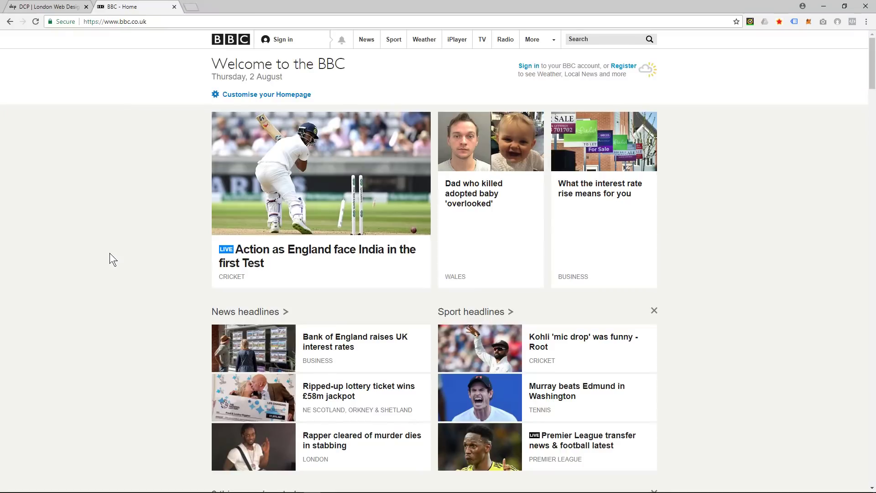
key("ctrl+w")
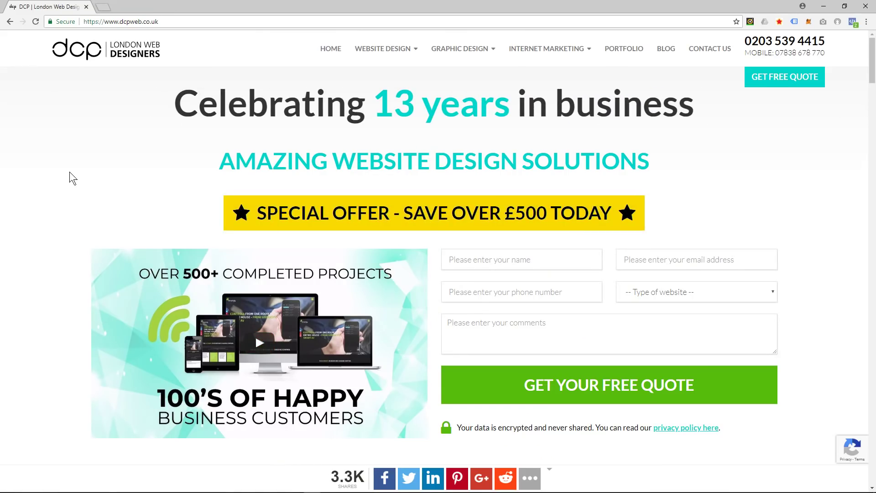
key("ctrl+t")
type("bbc")
key("Return")
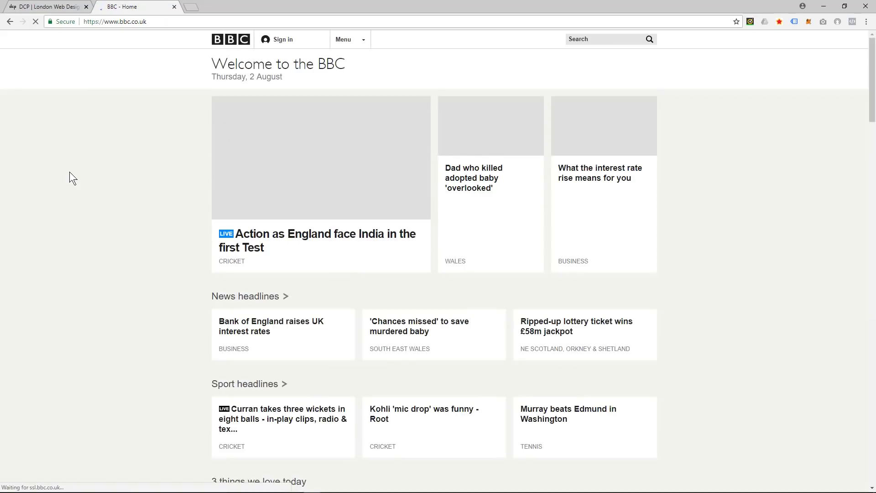